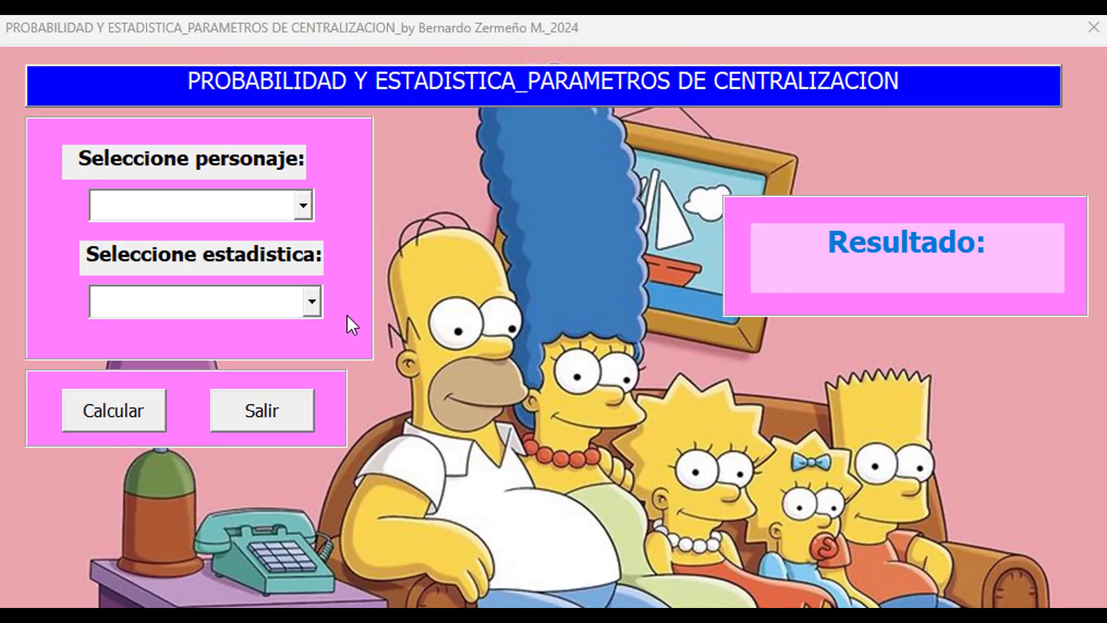
# Calculate the age Desviación Estándar, the one listed right after Mediana Edad, with Marge as the character.
pyautogui.click(304, 206)
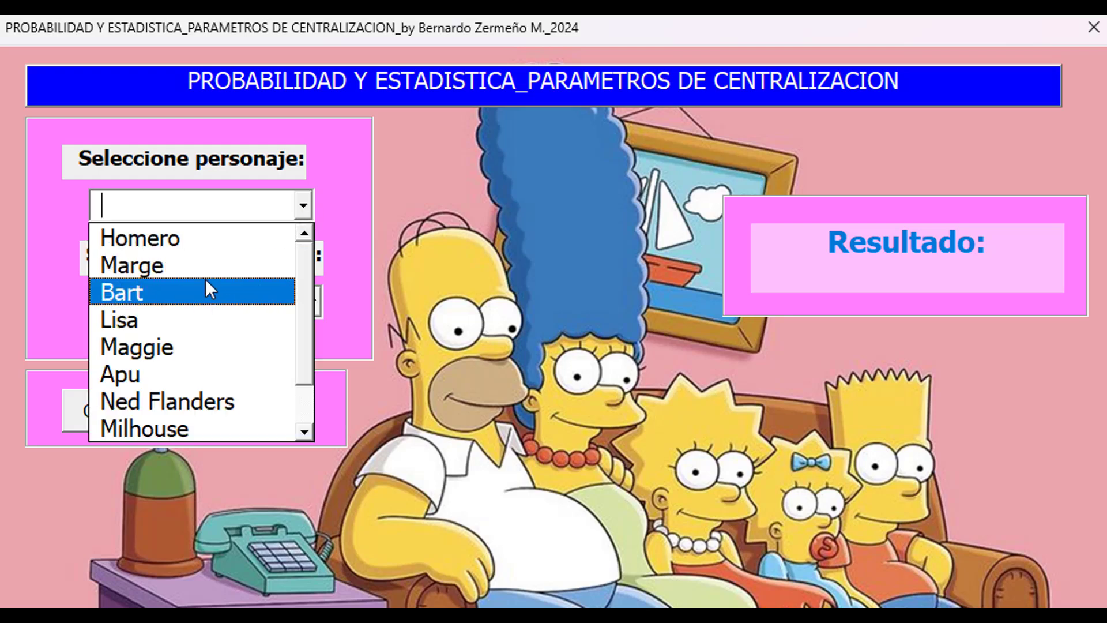
pyautogui.click(194, 266)
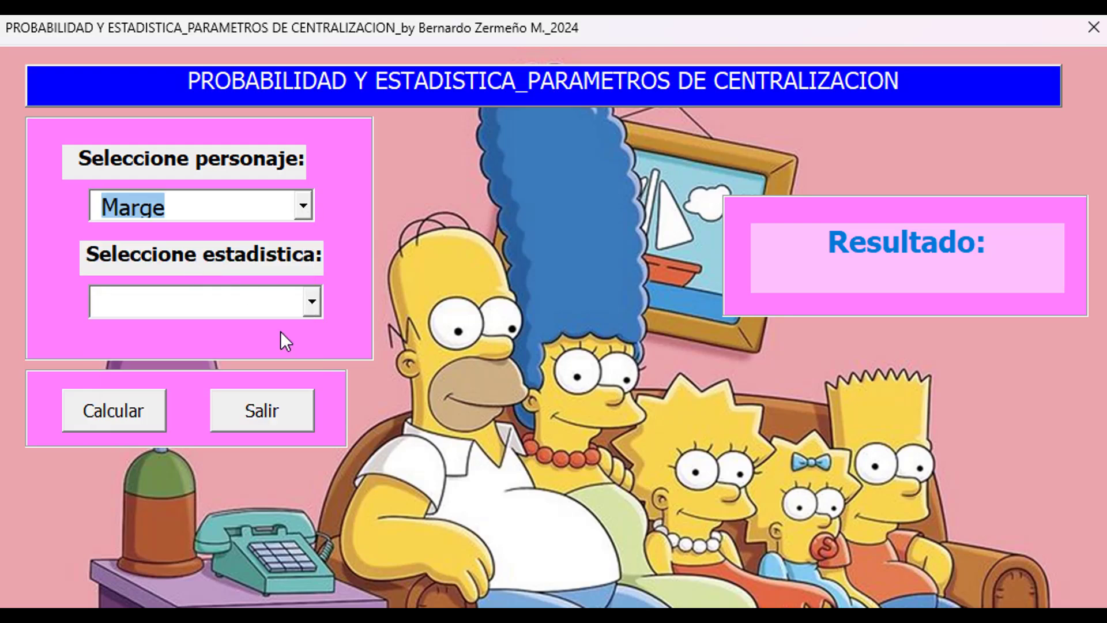
pyautogui.click(311, 300)
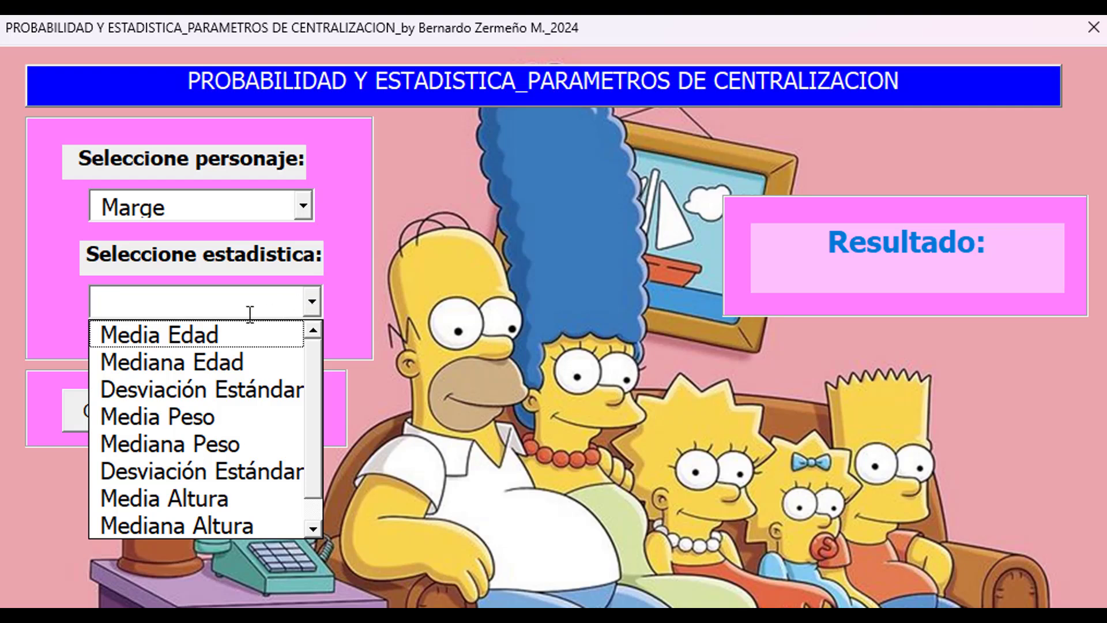
pyautogui.click(218, 388)
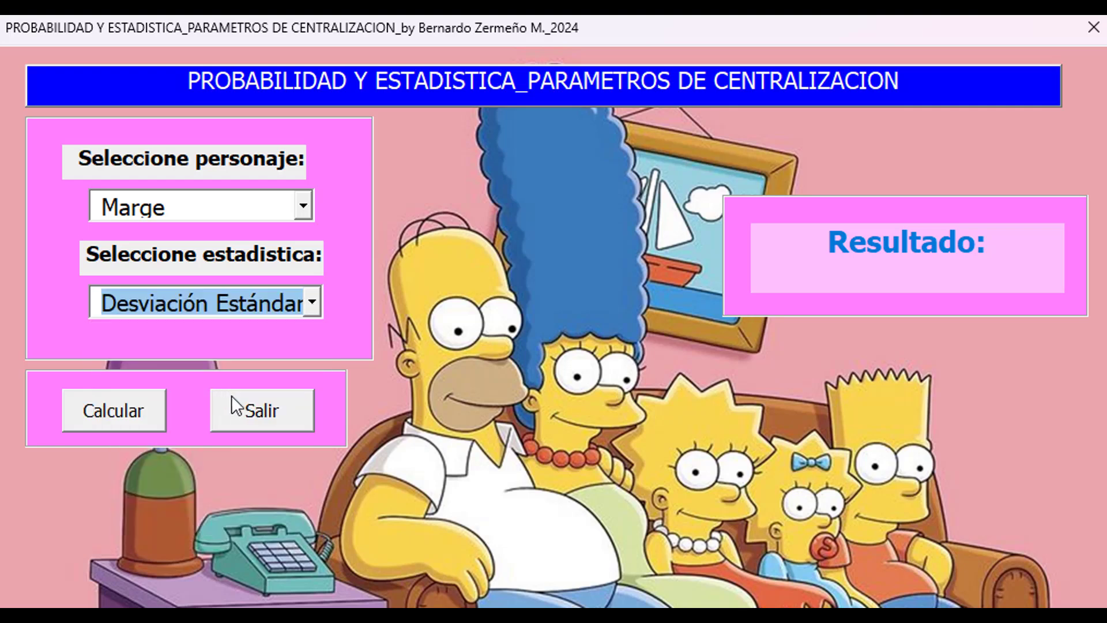
pyautogui.click(119, 411)
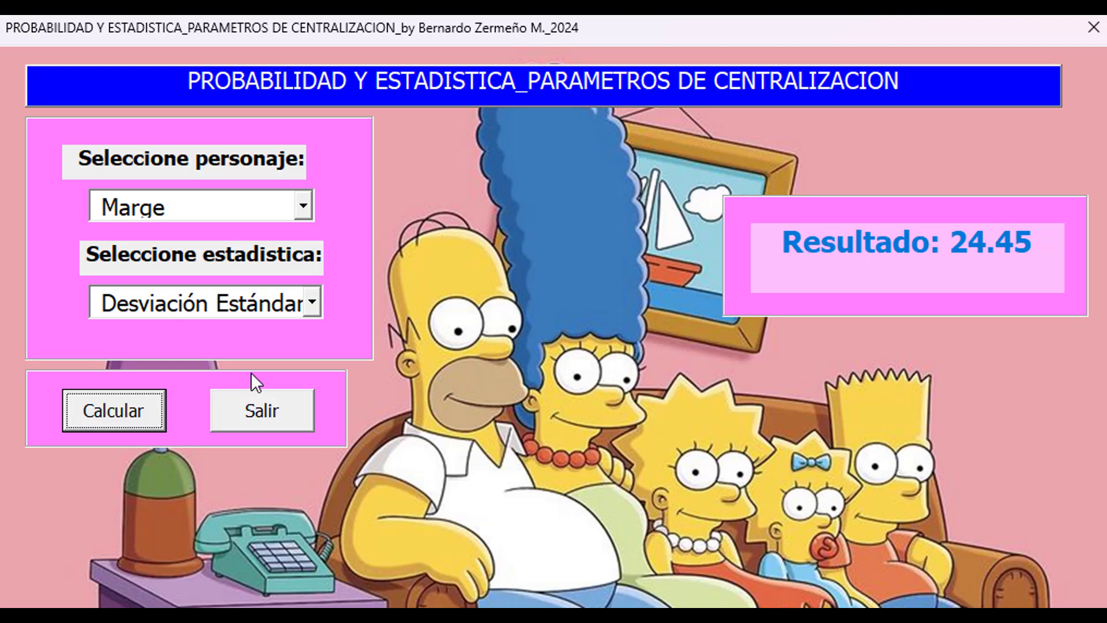
# Calculate the Mediana Edad statistic with Bart as the character.
pyautogui.click(305, 208)
pyautogui.click(168, 264)
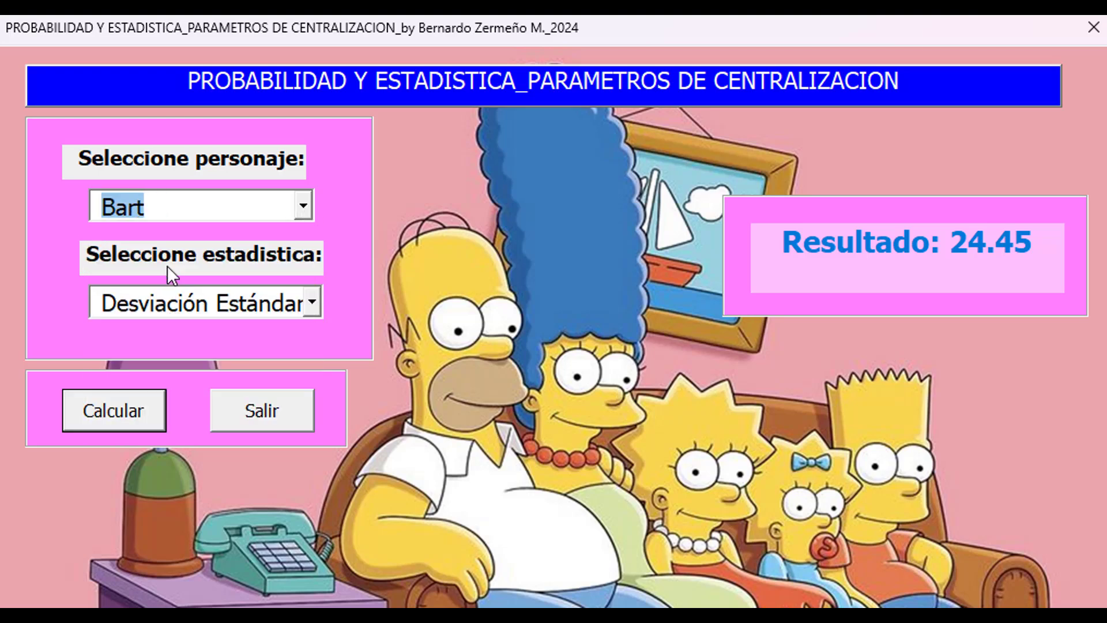
pyautogui.click(312, 303)
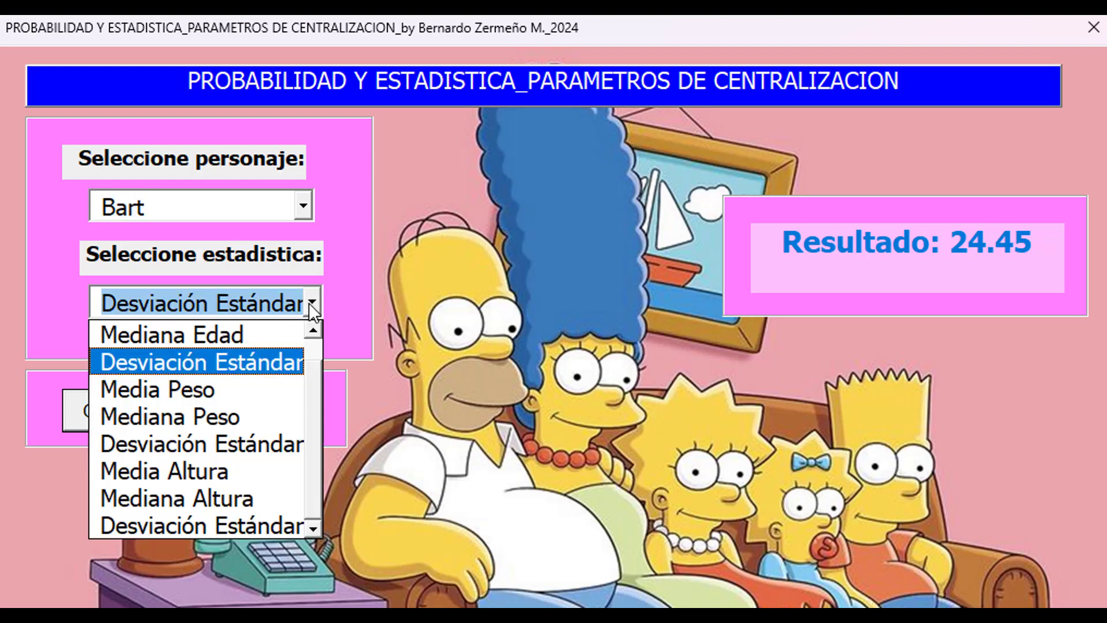
pyautogui.click(214, 331)
pyautogui.click(123, 414)
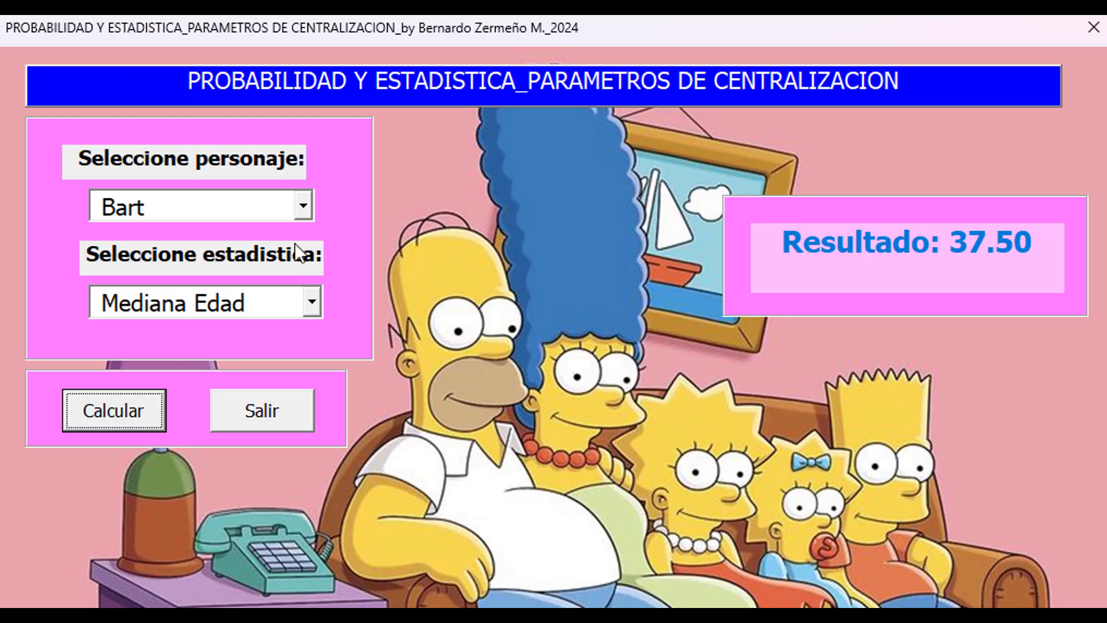
# Calculate the Mediana Peso statistic with Maggie as the character.
pyautogui.click(301, 206)
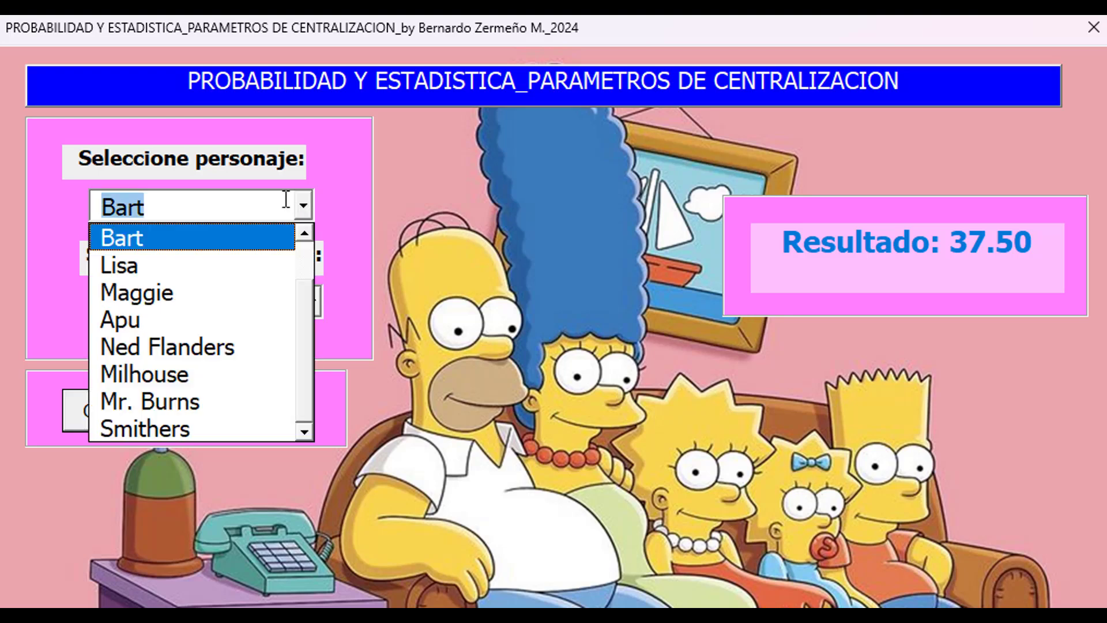
pyautogui.click(242, 288)
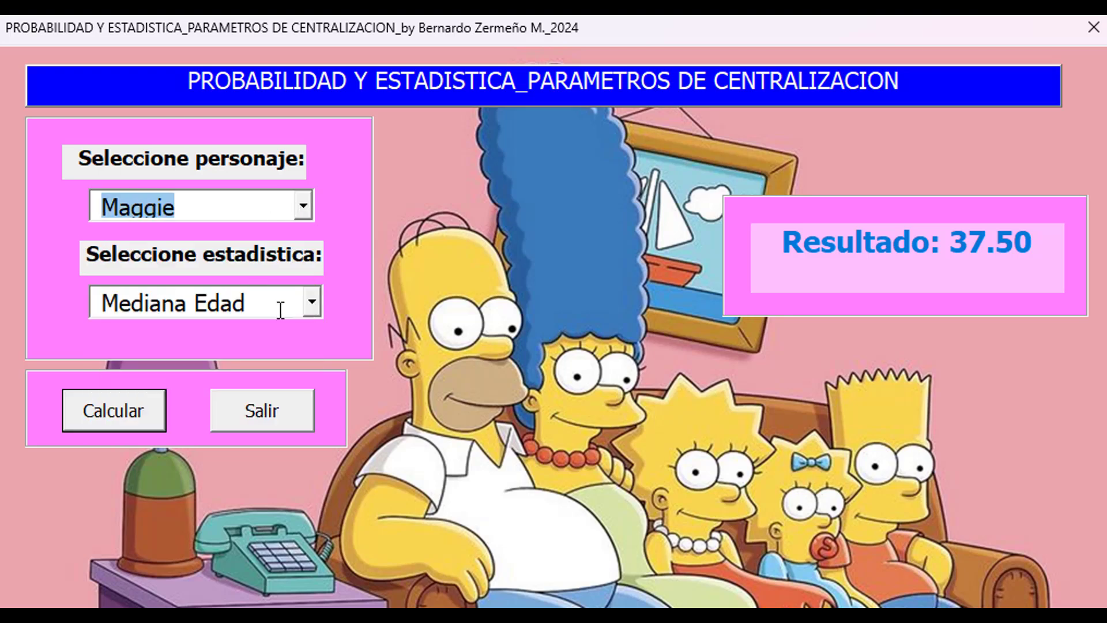
pyautogui.click(313, 303)
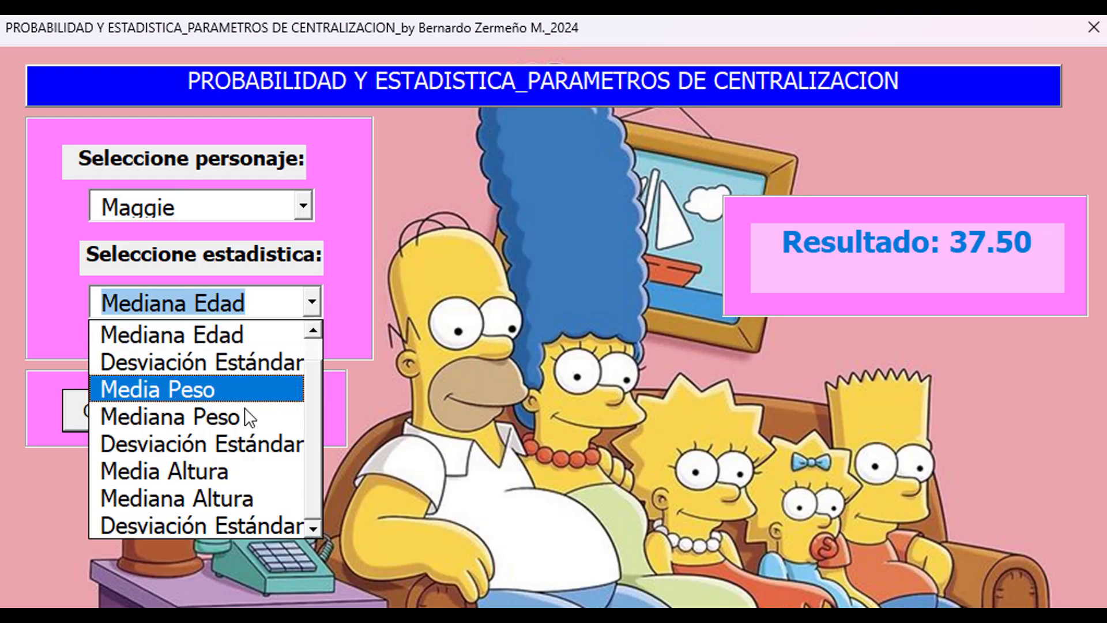
pyautogui.click(229, 417)
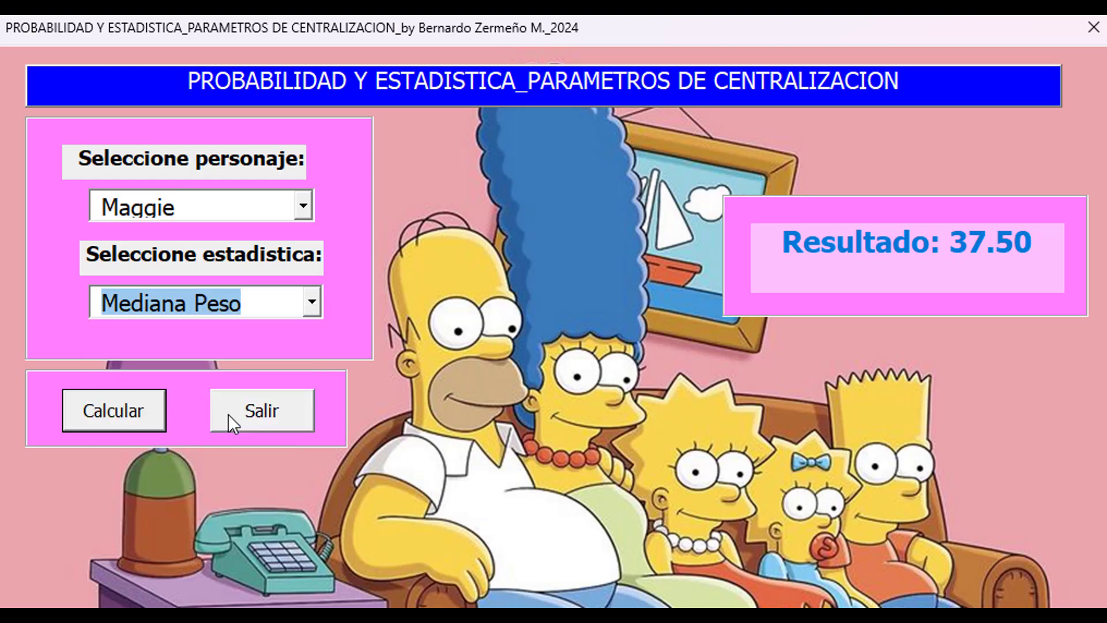
pyautogui.click(112, 410)
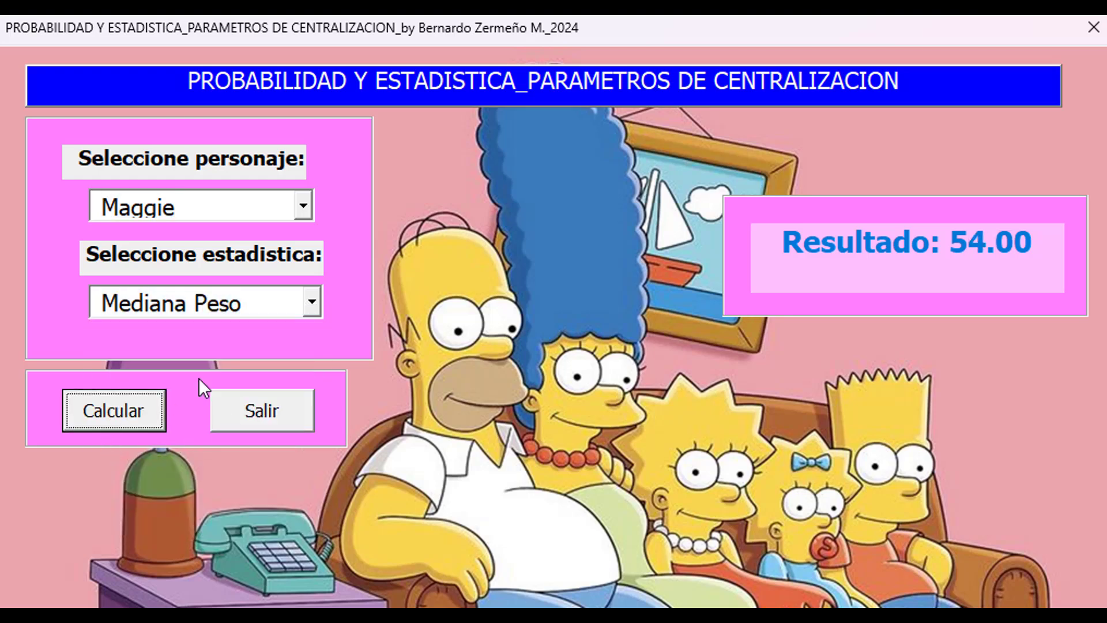
# Calculate the height Desviación Estándar, the one listed right after Mediana Altura, with Milhouse as the character.
pyautogui.click(304, 208)
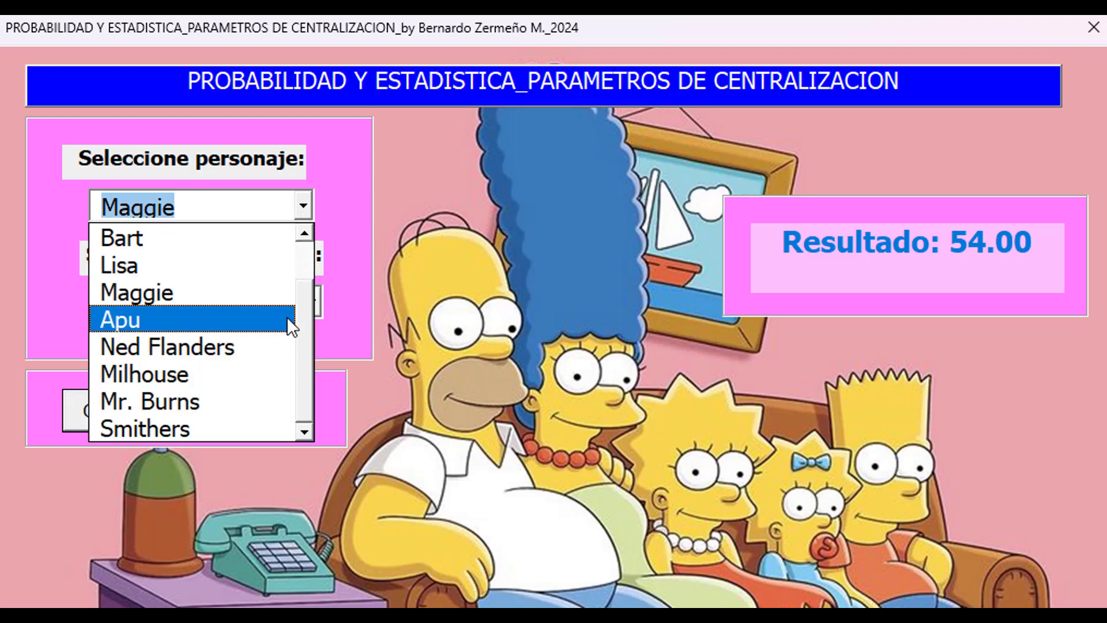
pyautogui.click(203, 368)
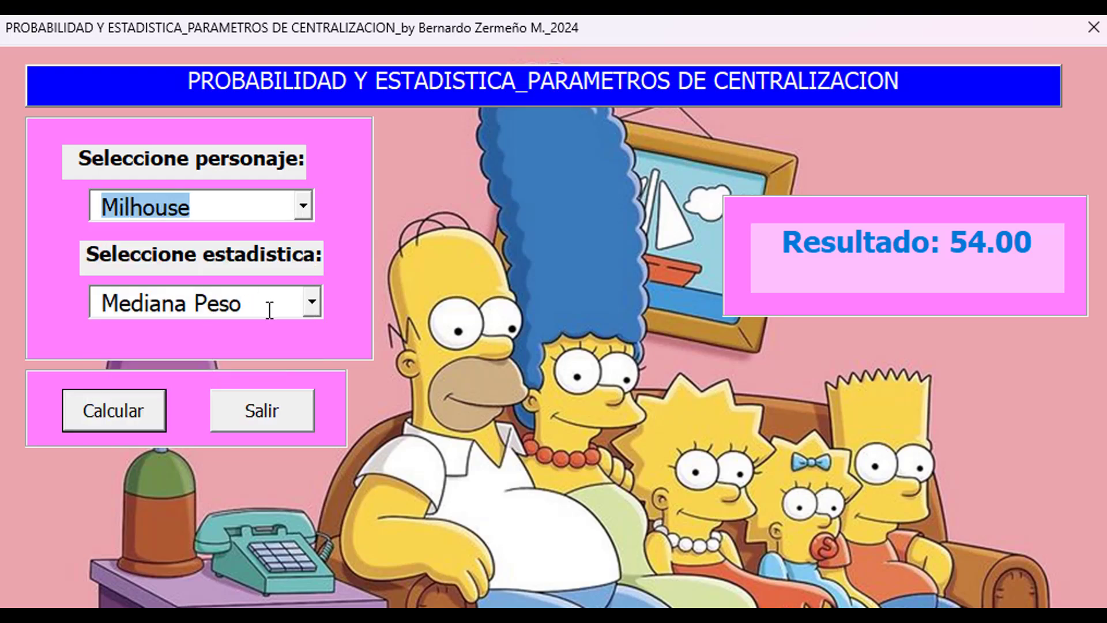
pyautogui.click(312, 302)
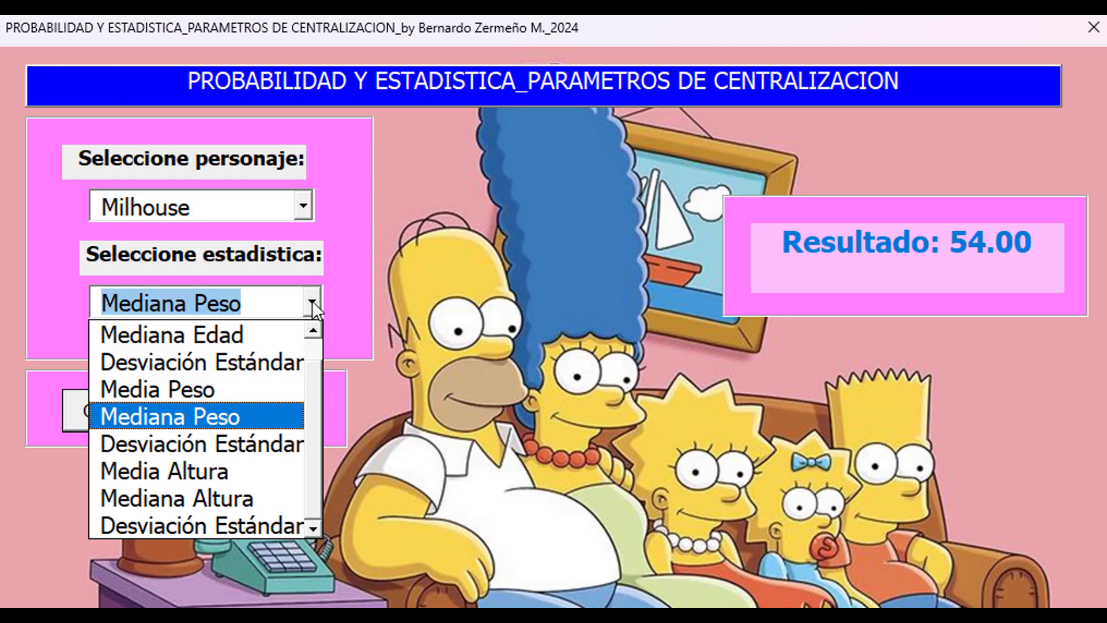
pyautogui.click(233, 525)
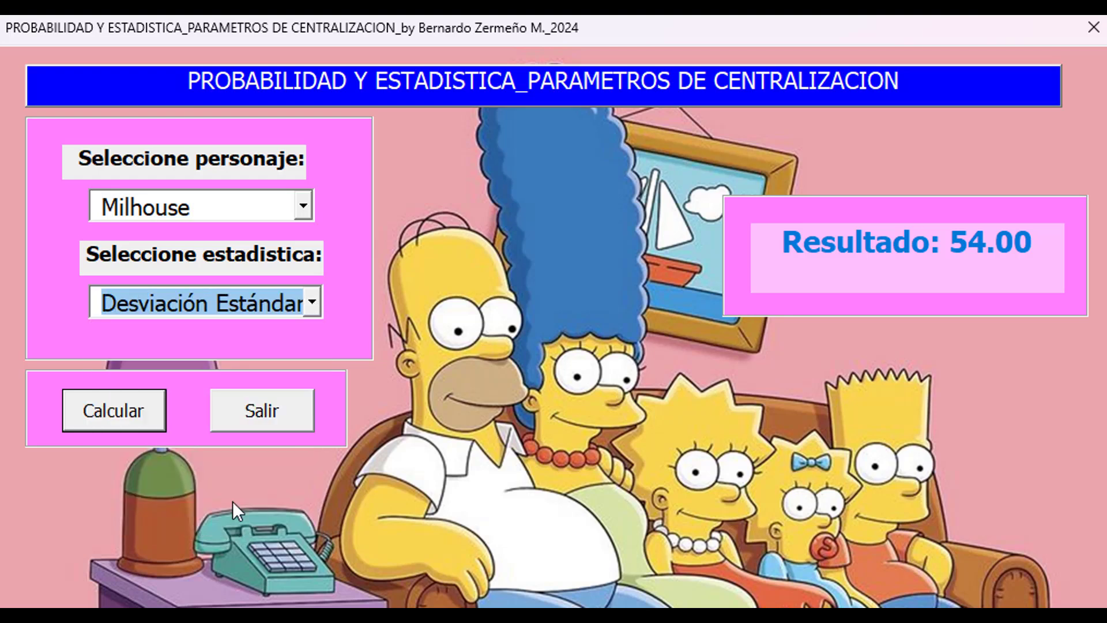
pyautogui.click(116, 415)
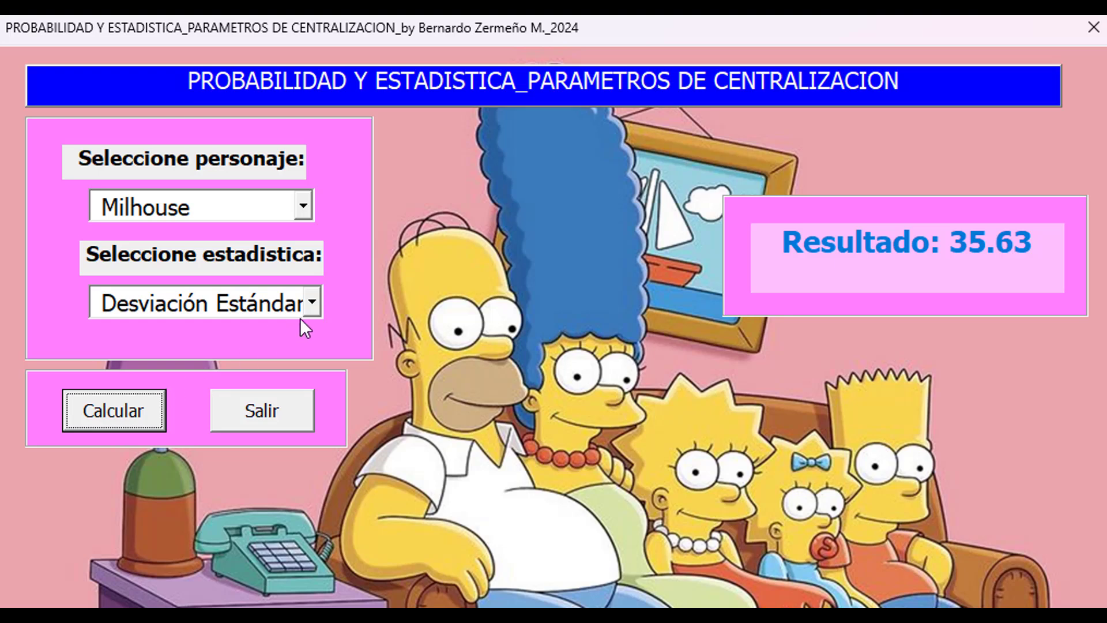
# Switch the character to Homero and calculate the already selected height Desviación Estándar.
pyautogui.click(301, 207)
pyautogui.click(304, 235)
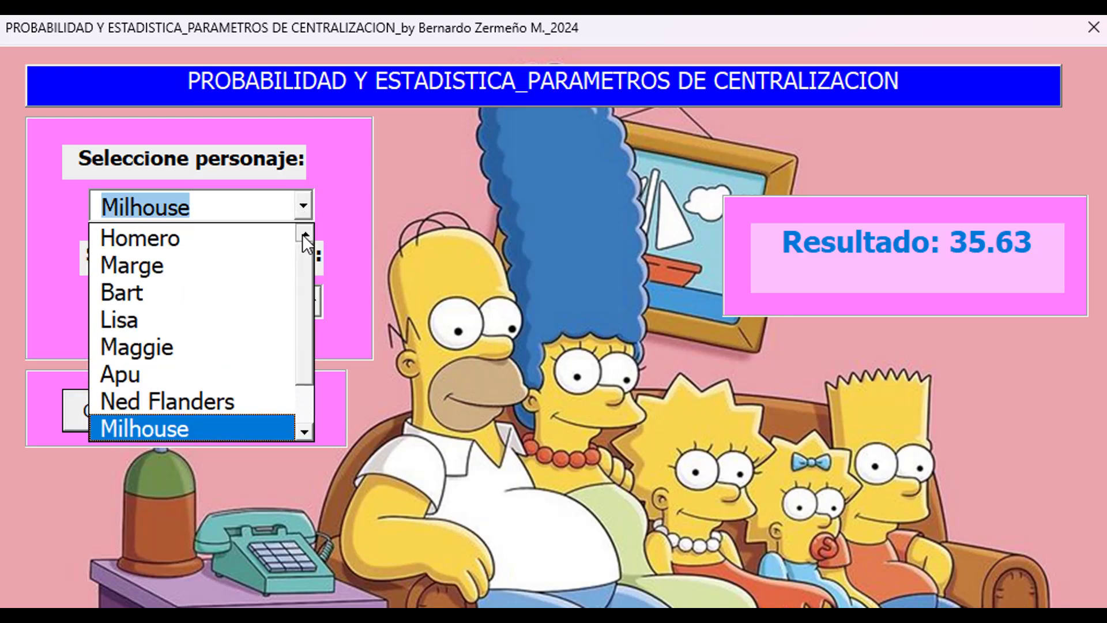
pyautogui.click(199, 241)
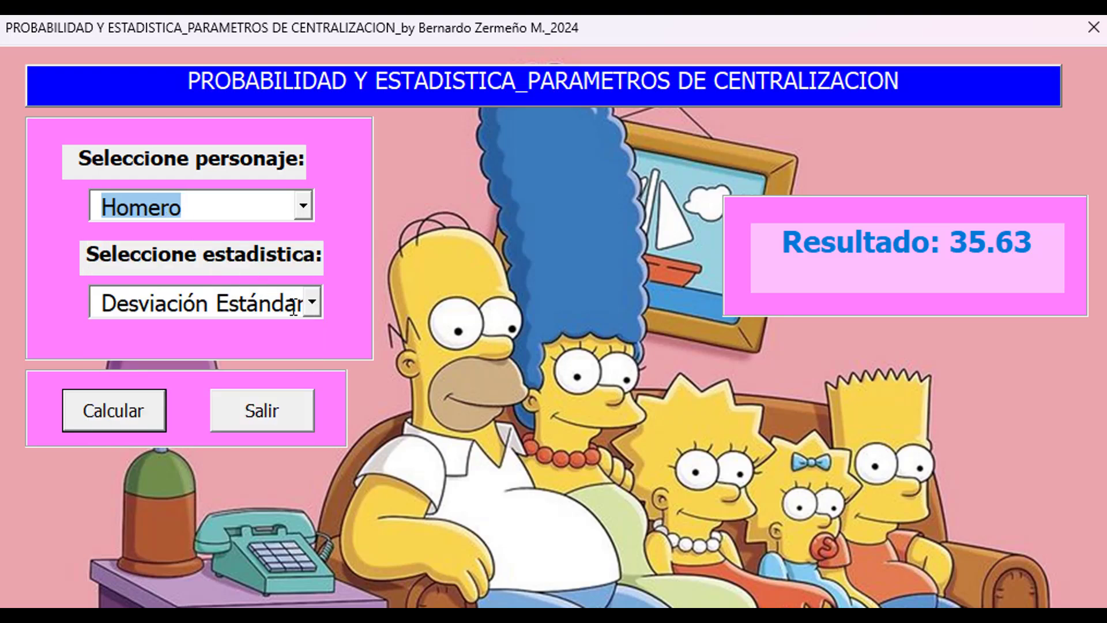
pyautogui.click(112, 409)
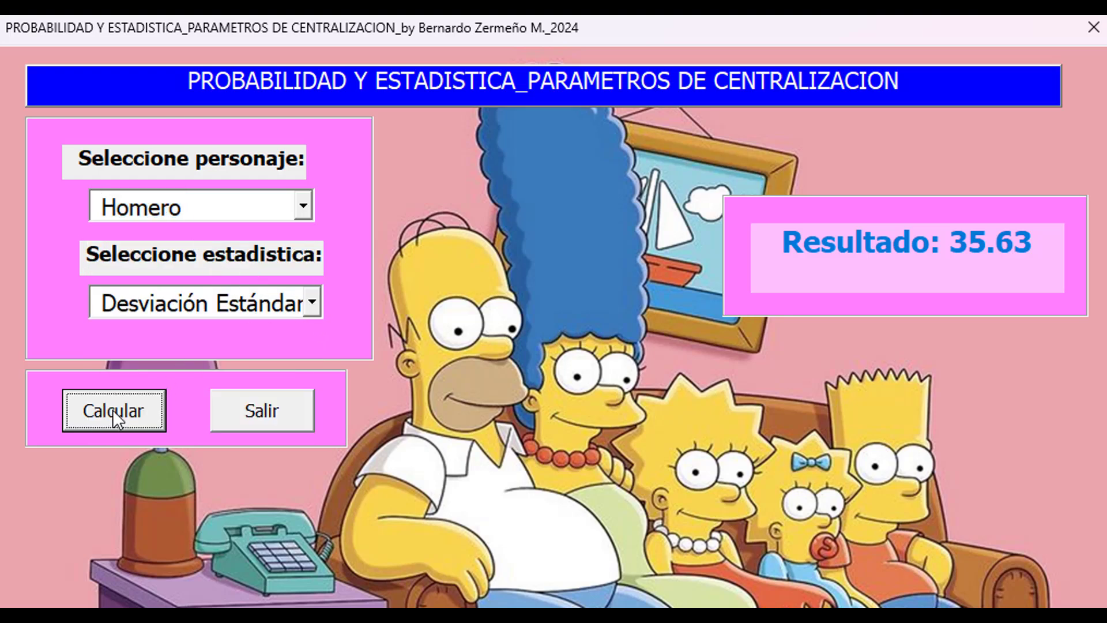
# Calculate the weight Desviación Estándar, the one listed right after Mediana Peso, for Homero.
pyautogui.click(310, 306)
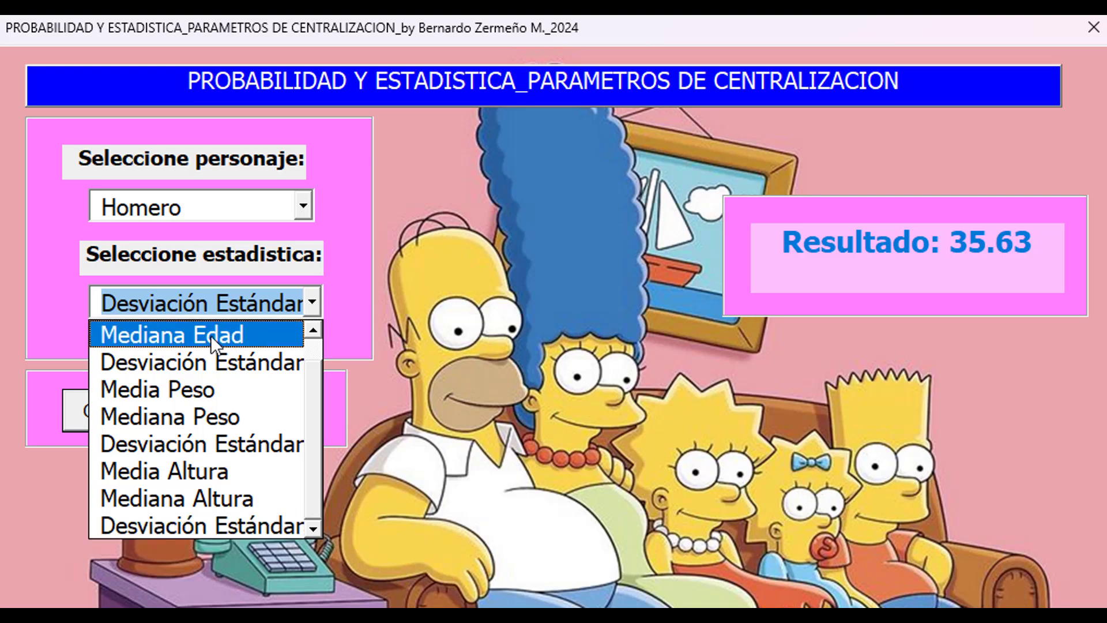
pyautogui.click(273, 332)
pyautogui.click(311, 304)
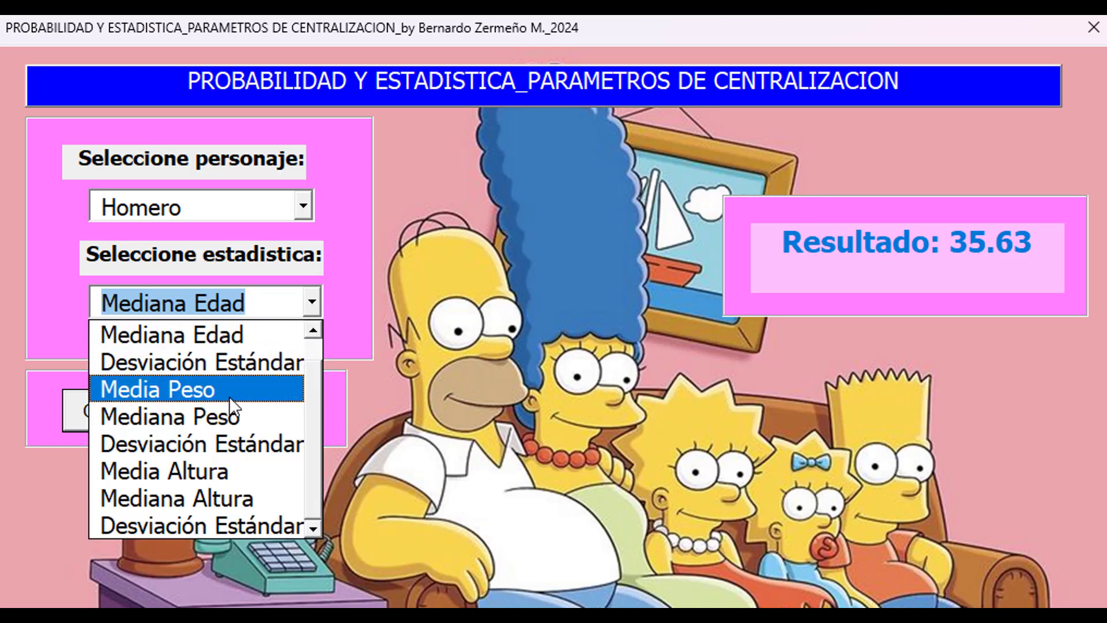
pyautogui.click(173, 444)
pyautogui.click(128, 412)
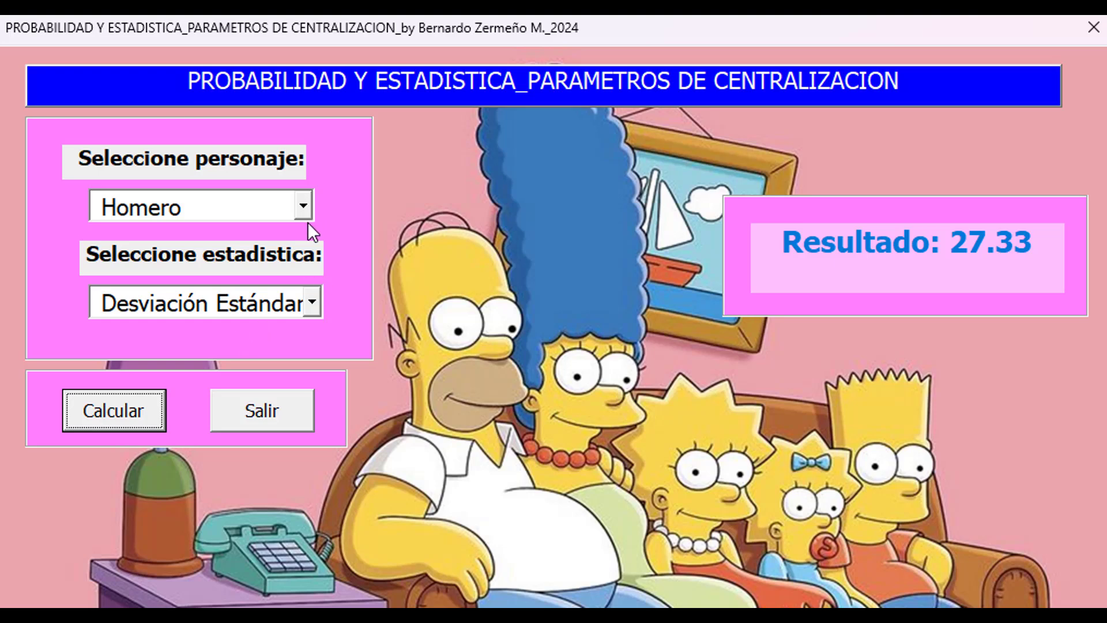
# Calculate the Media Altura statistic with Apu as the character.
pyautogui.click(304, 206)
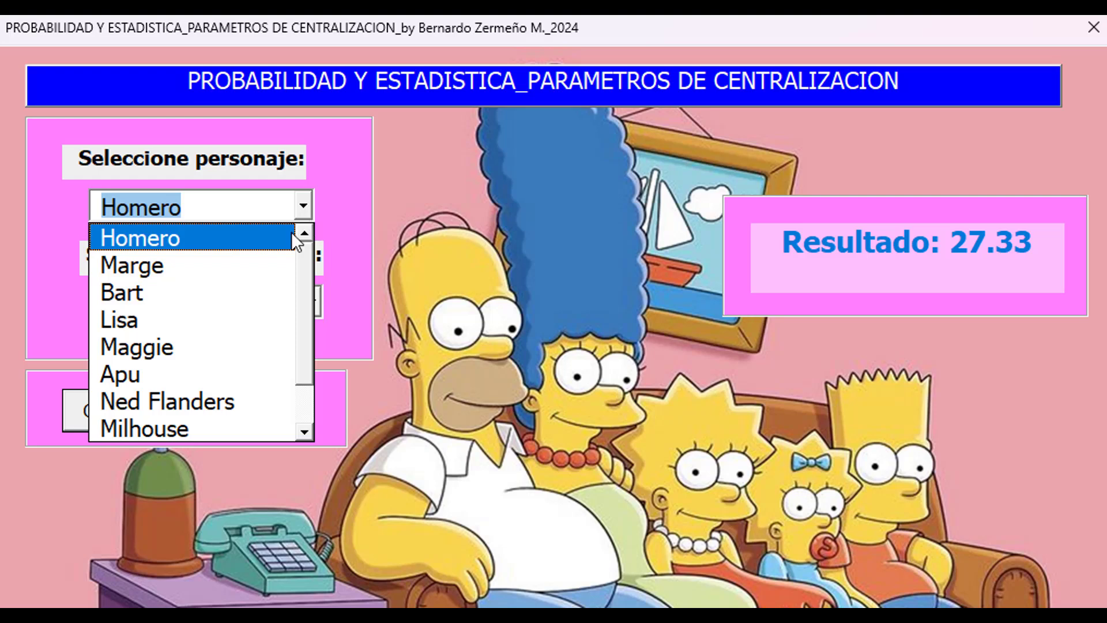
pyautogui.click(136, 377)
pyautogui.click(313, 300)
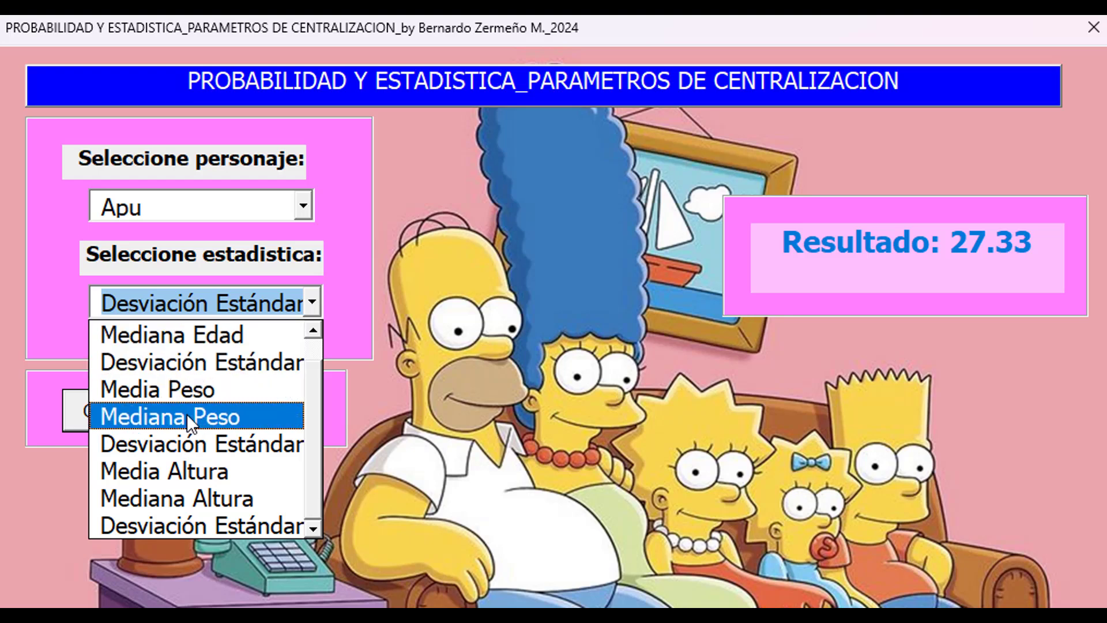
pyautogui.click(178, 470)
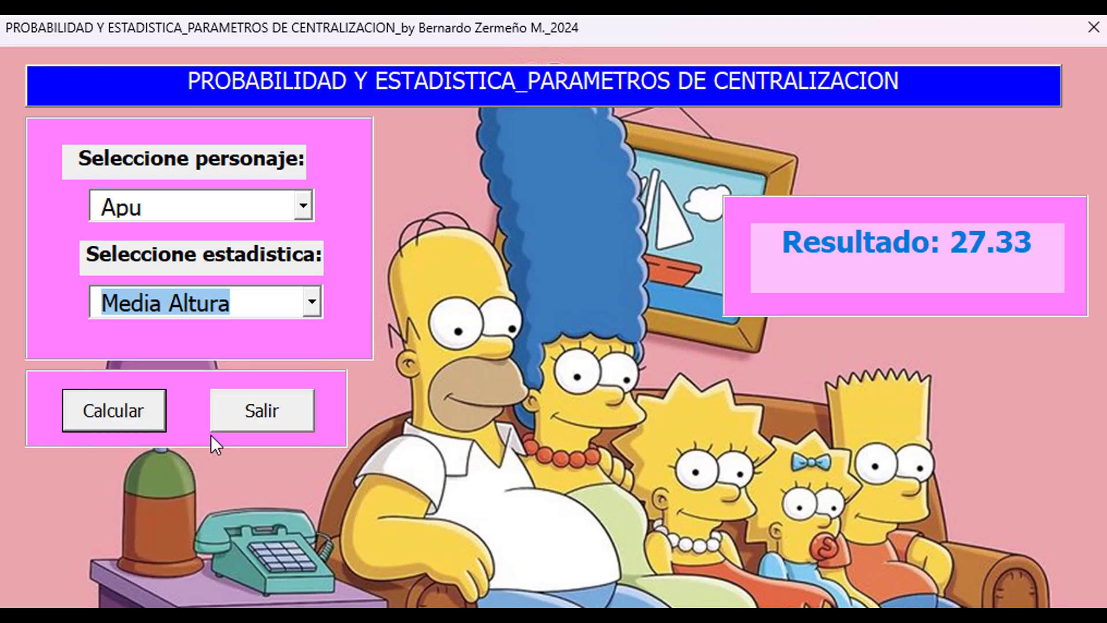
pyautogui.click(133, 410)
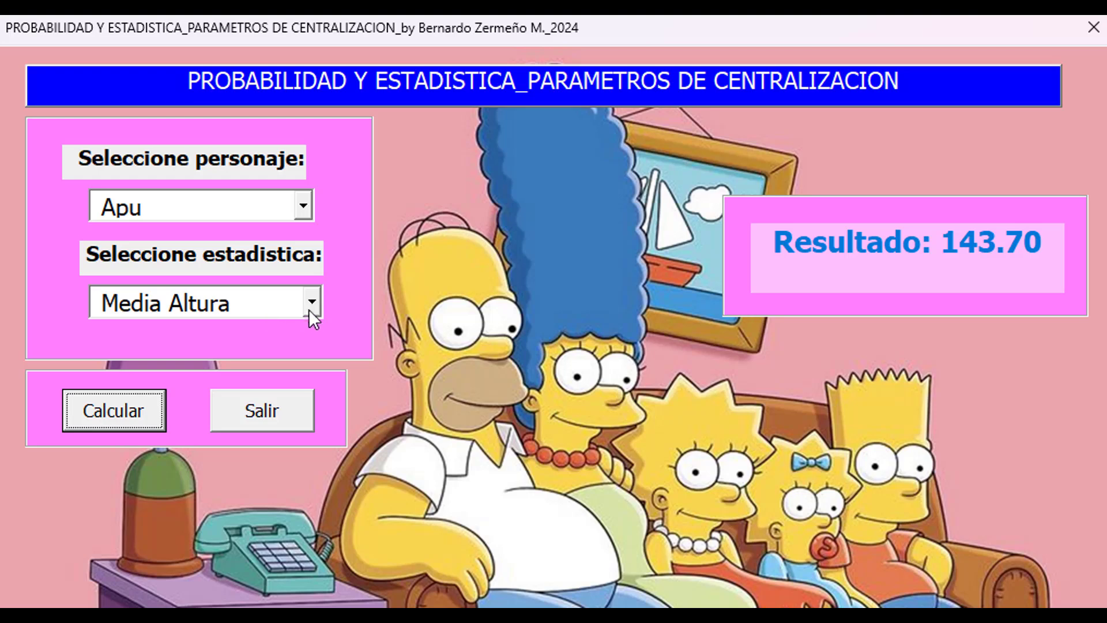
# Calculate the Mediana Altura statistic with Mr. Burns as the character.
pyautogui.click(304, 206)
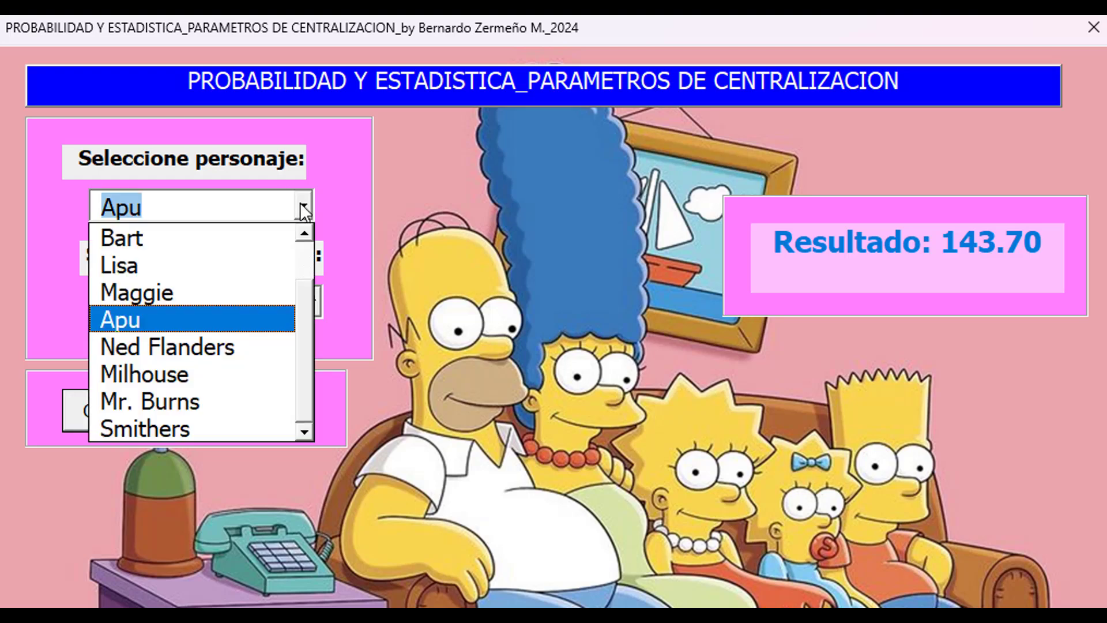
pyautogui.click(231, 401)
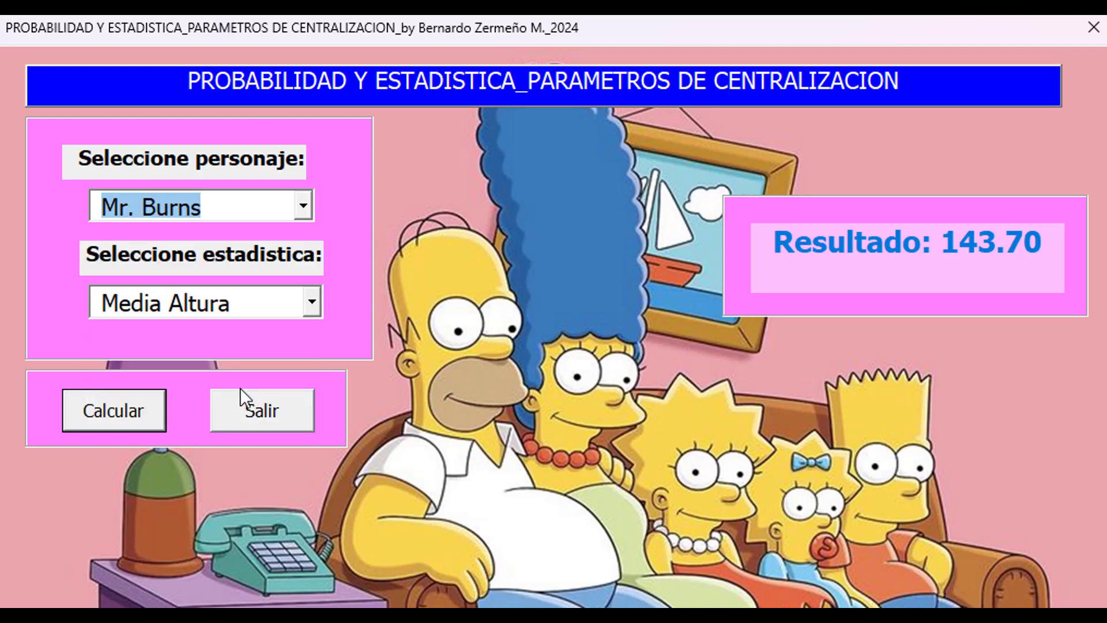
pyautogui.click(311, 300)
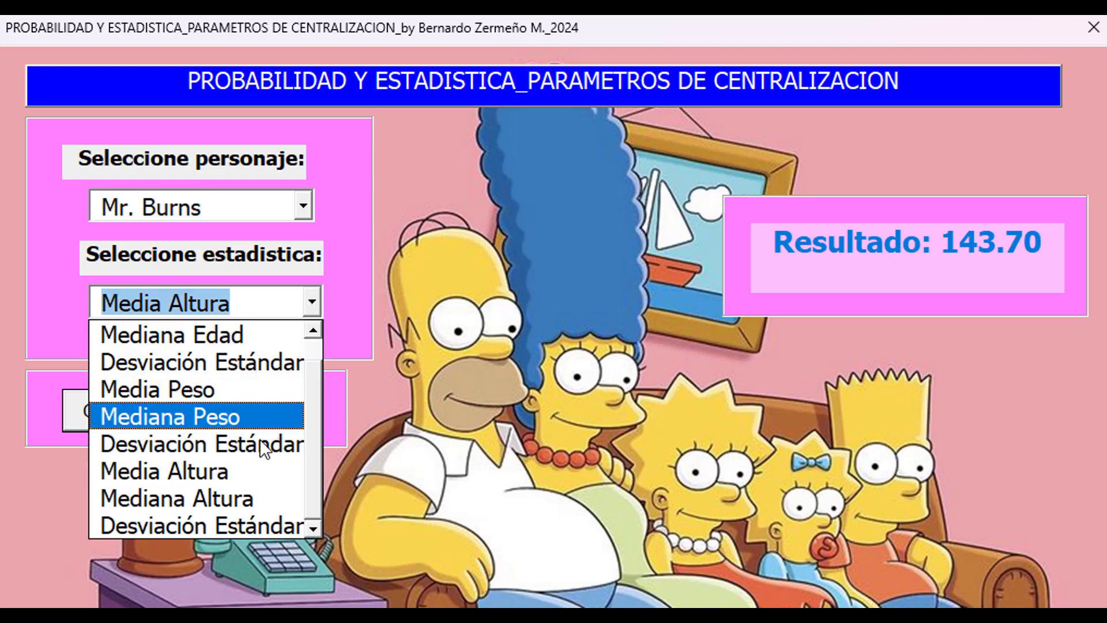
pyautogui.click(229, 499)
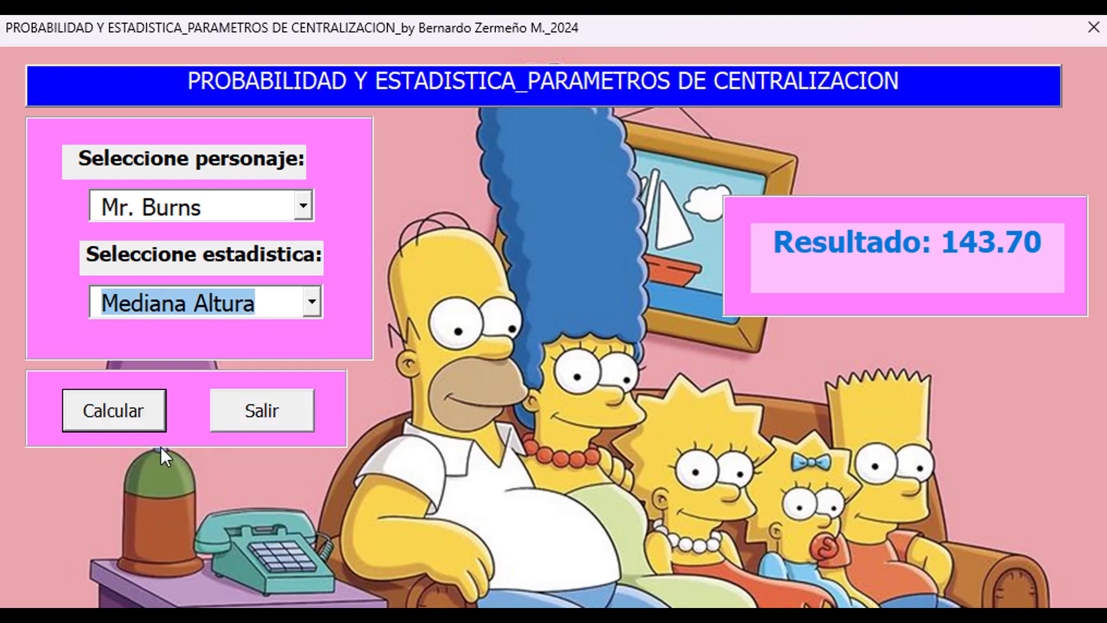
pyautogui.click(114, 413)
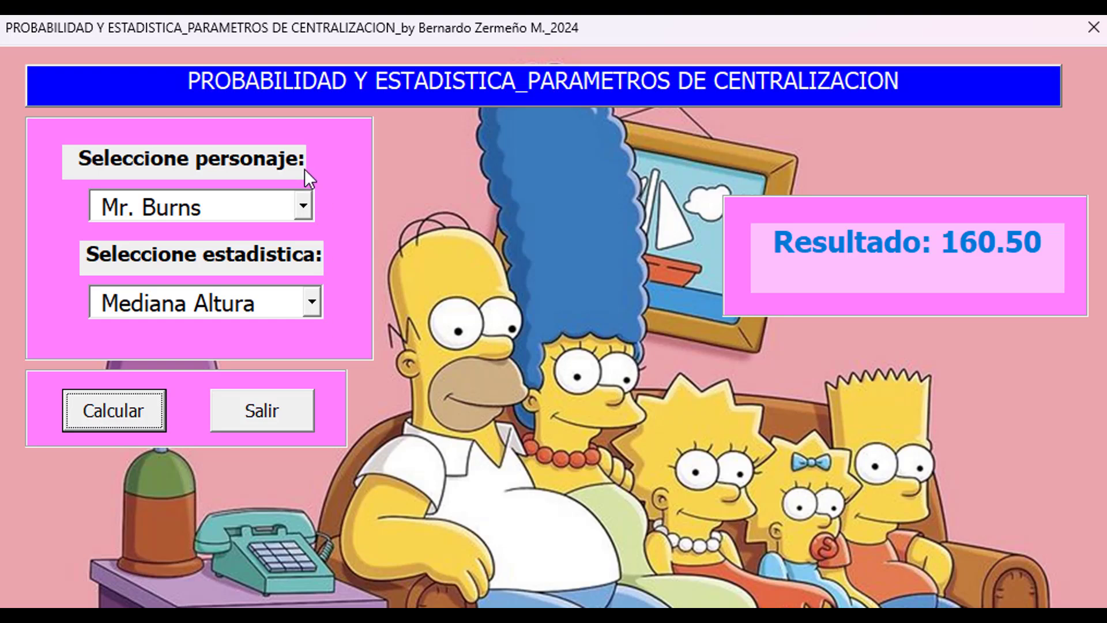
# Calculate the height Desviación Estándar, the last statistic listed after Mediana Altura, with Maggie as the character.
pyautogui.click(300, 204)
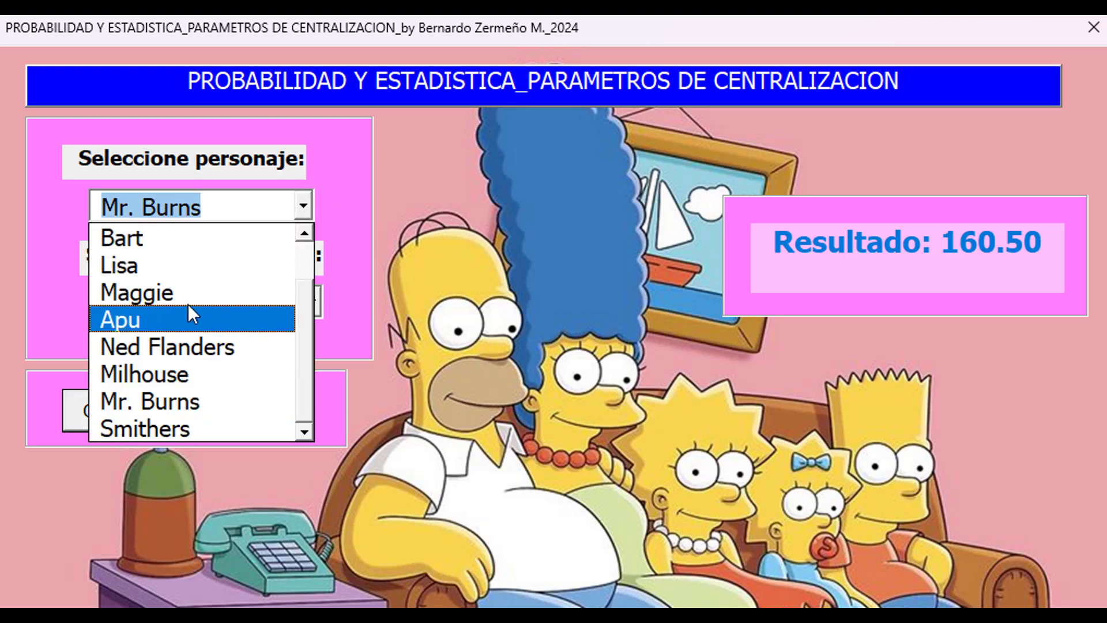
pyautogui.click(180, 287)
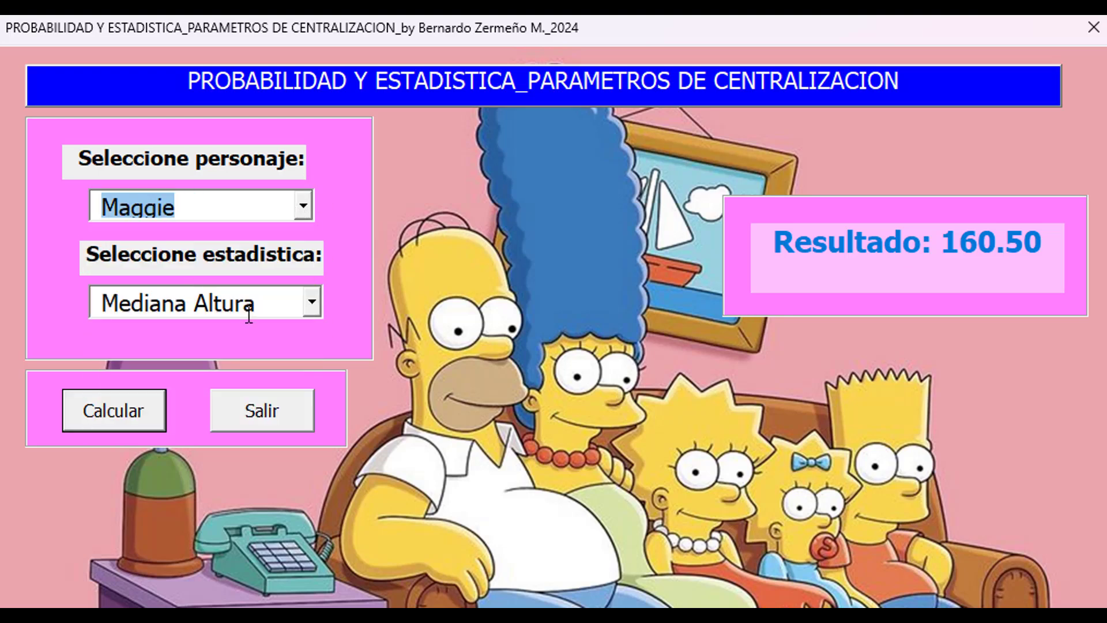
pyautogui.click(312, 305)
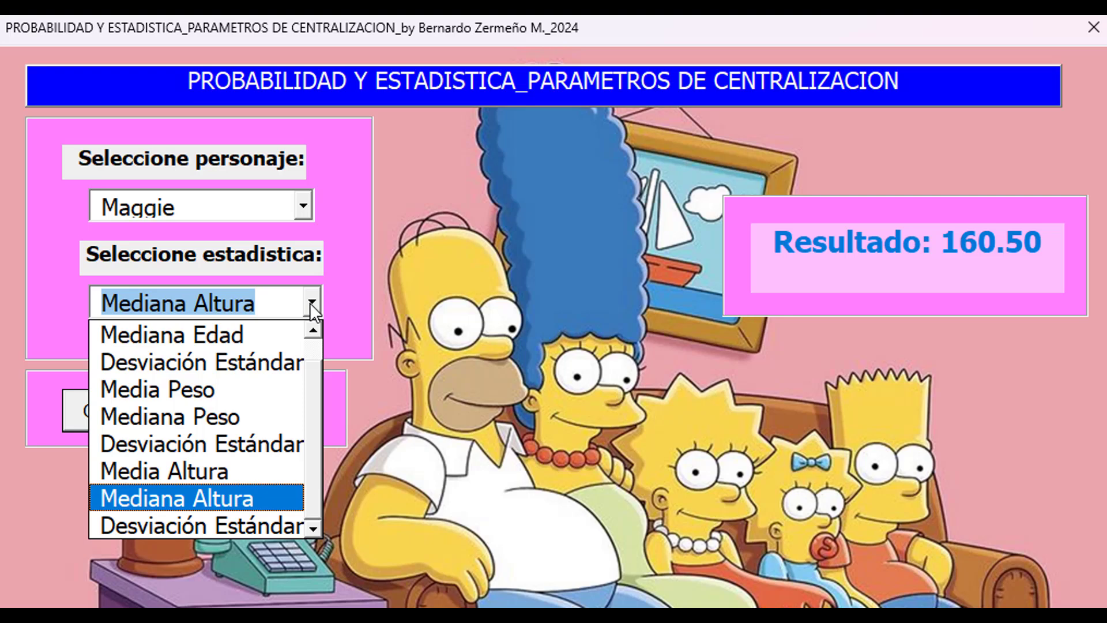
pyautogui.click(272, 519)
pyautogui.click(126, 411)
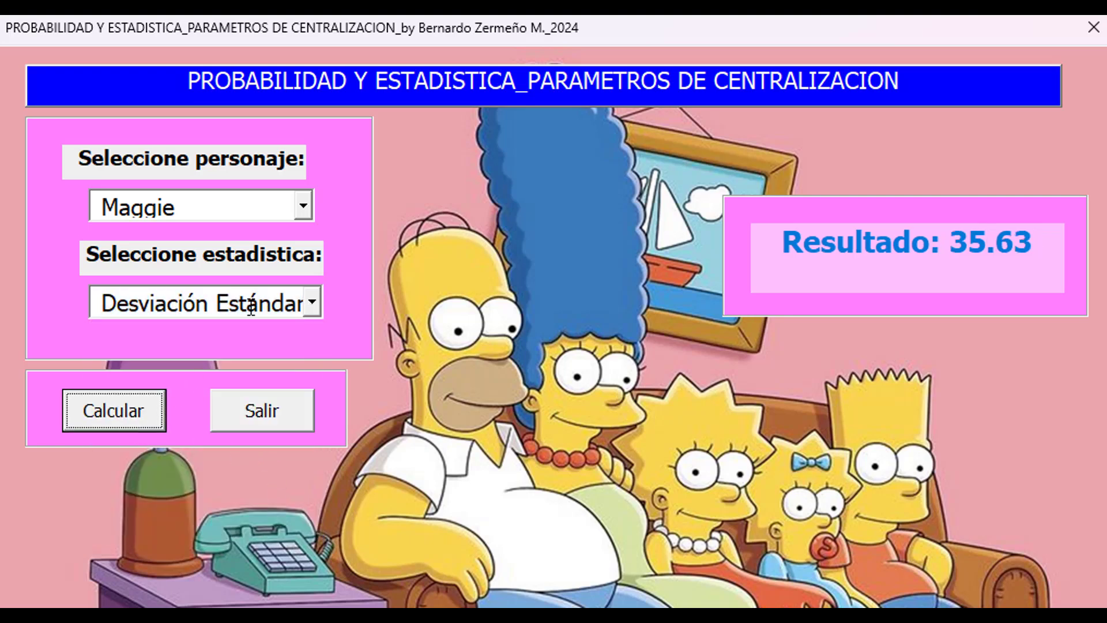
# Switch the character to Ned Flanders and calculate the height Desviación Estándar, the last statistic listed.
pyautogui.click(301, 209)
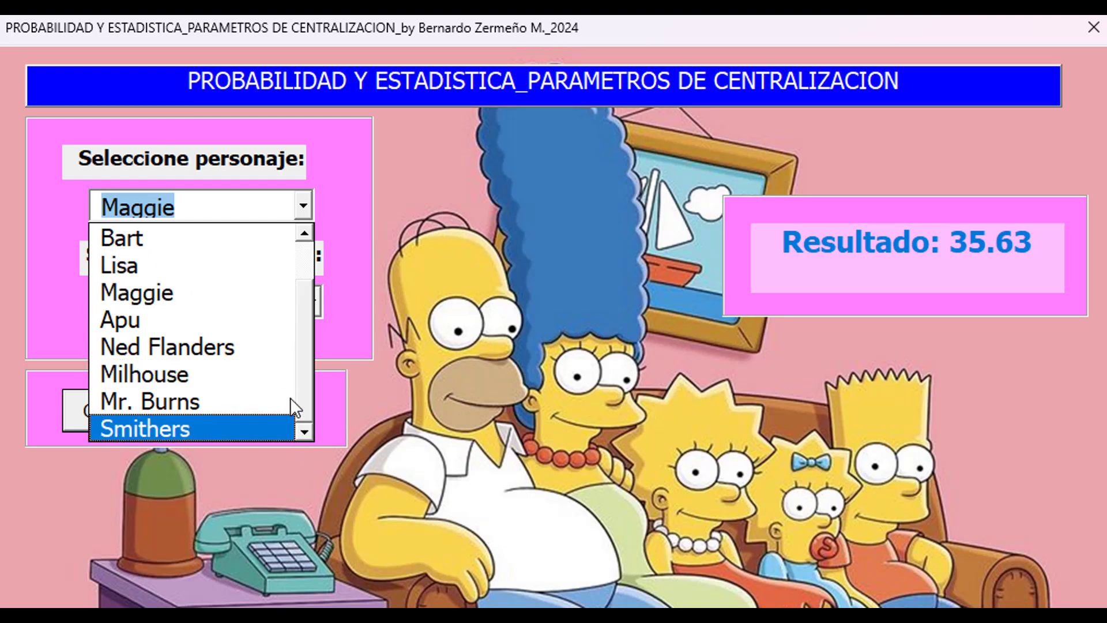
pyautogui.doubleClick(305, 229)
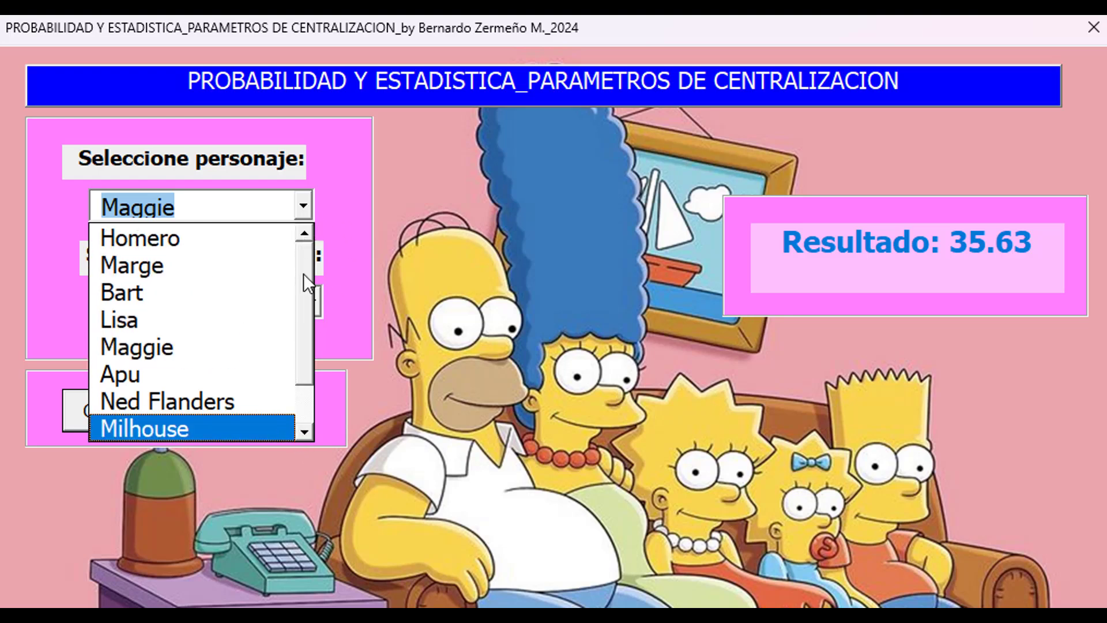
pyautogui.doubleClick(304, 431)
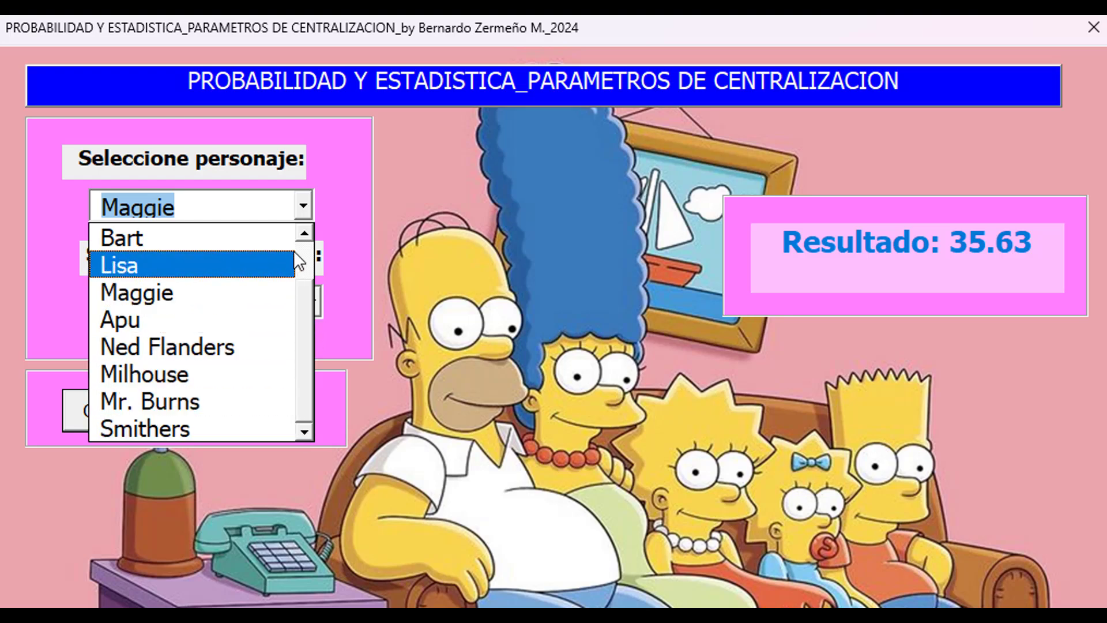
pyautogui.click(304, 232)
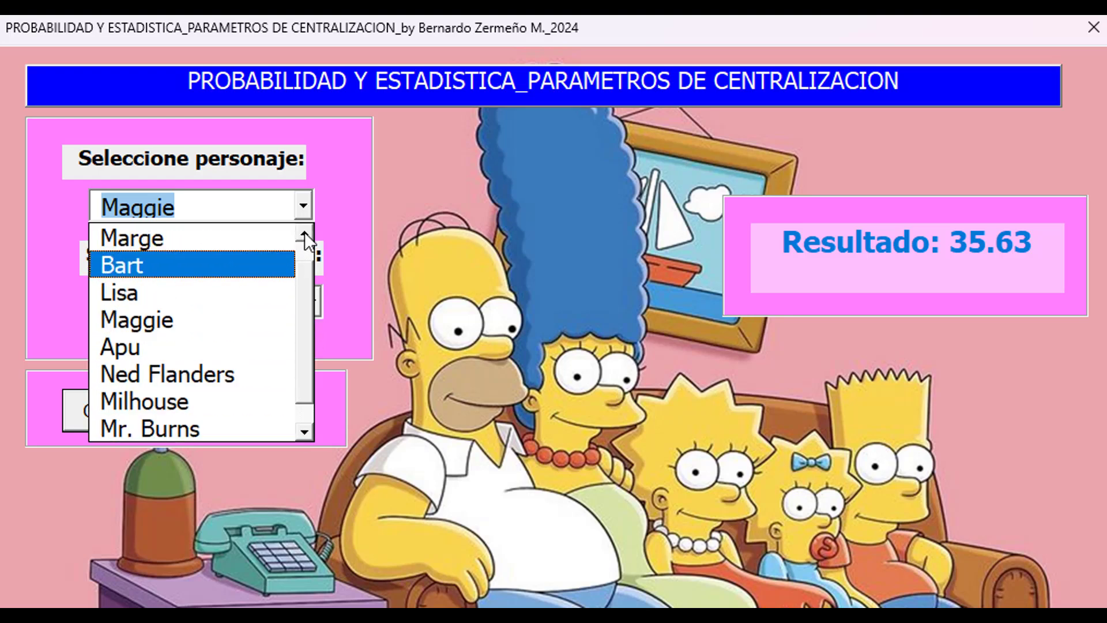
pyautogui.click(214, 374)
pyautogui.click(312, 304)
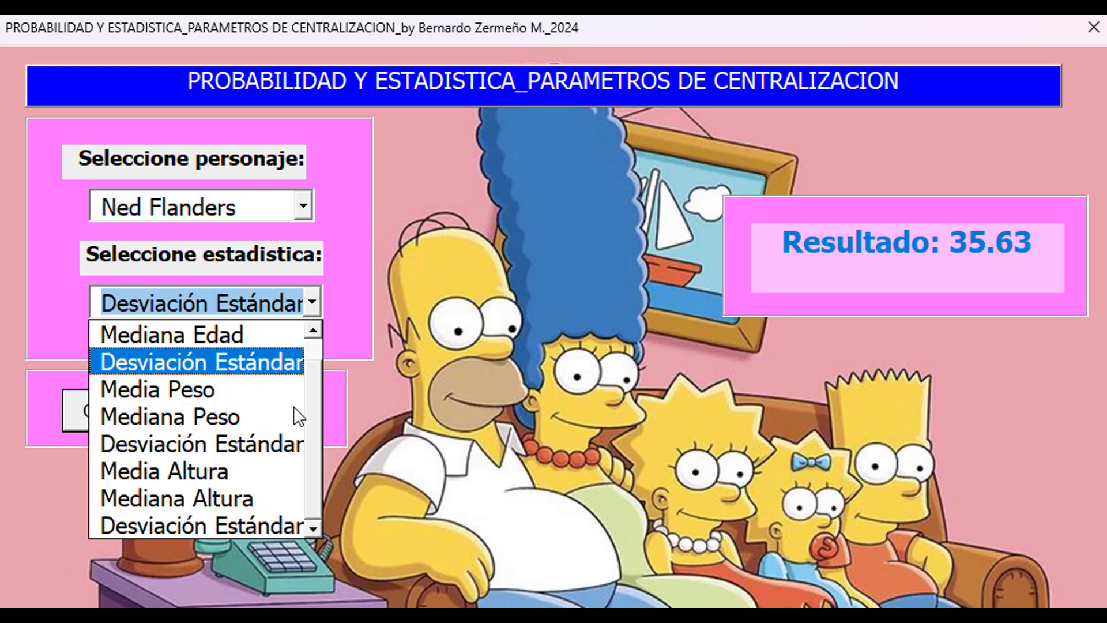
pyautogui.click(246, 515)
pyautogui.click(114, 409)
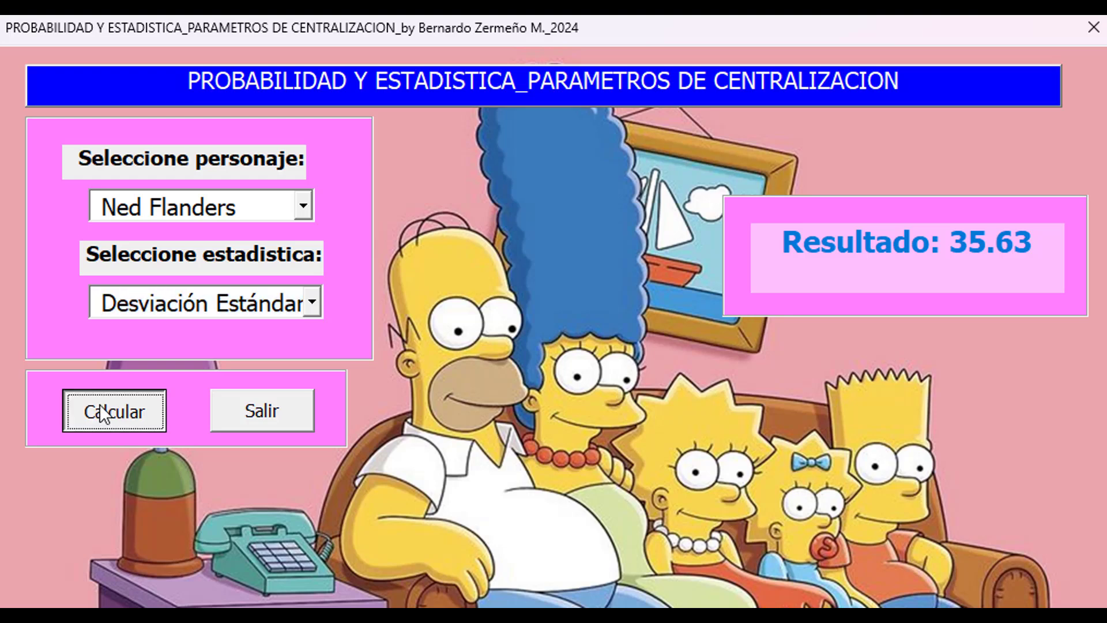
# Calculate the Mediana Peso statistic for Ned Flanders.
pyautogui.click(310, 306)
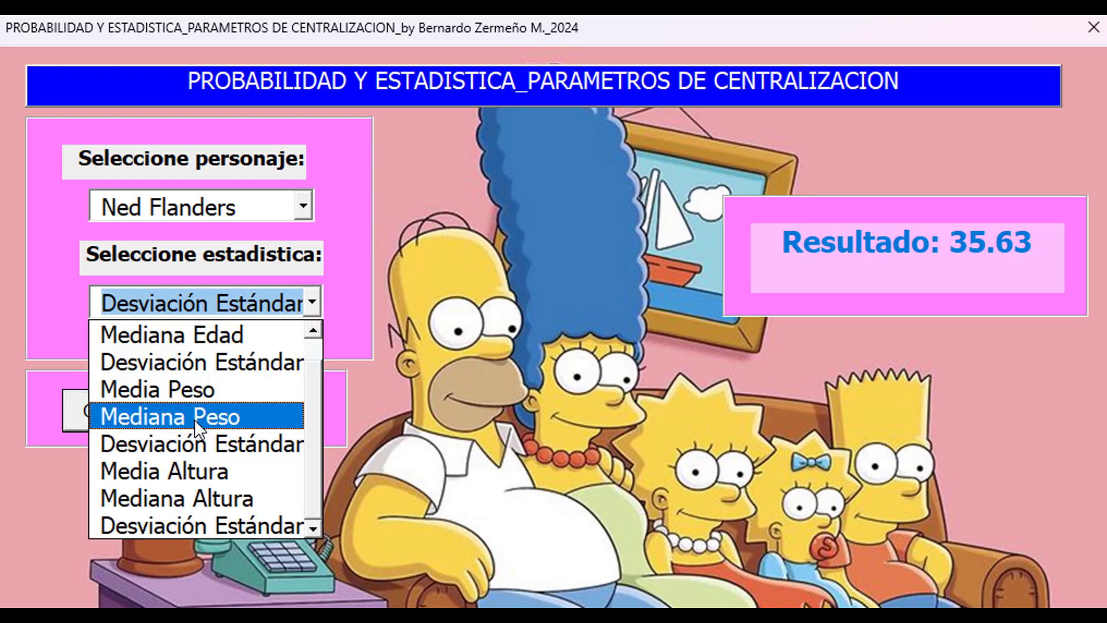
pyautogui.click(195, 418)
pyautogui.click(141, 413)
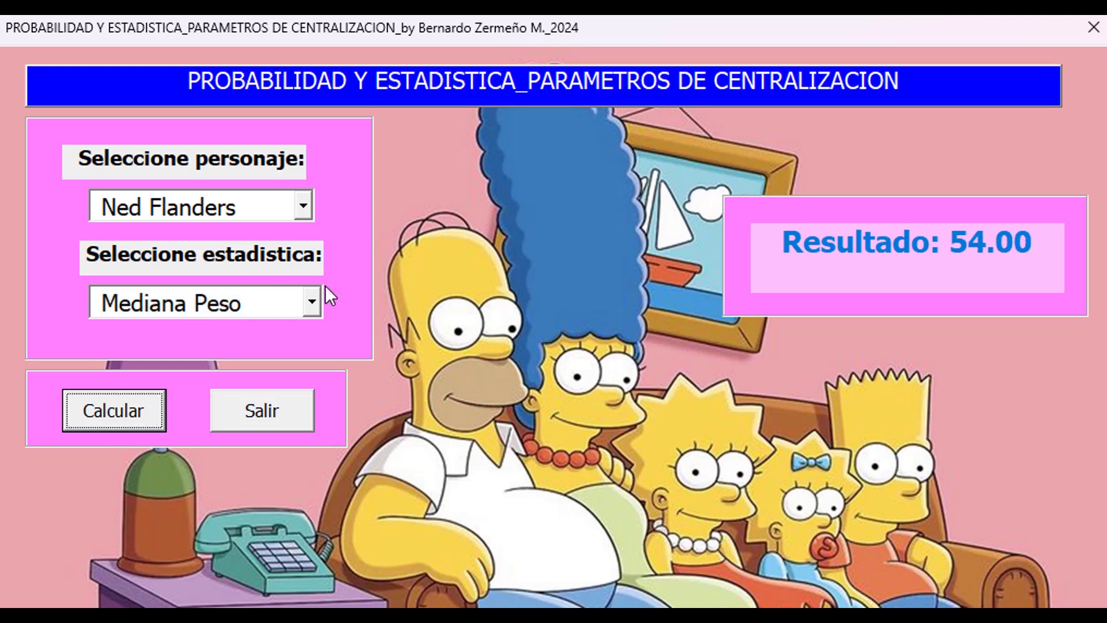
# Switch the character to Lisa and calculate the Mediana Edad statistic.
pyautogui.click(302, 208)
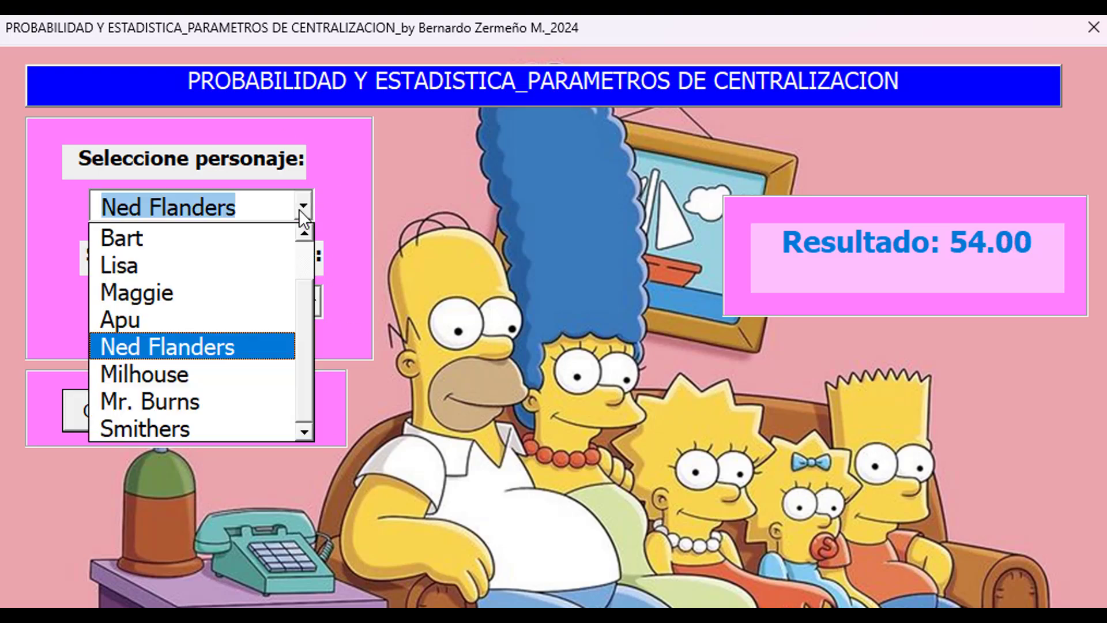
pyautogui.click(124, 264)
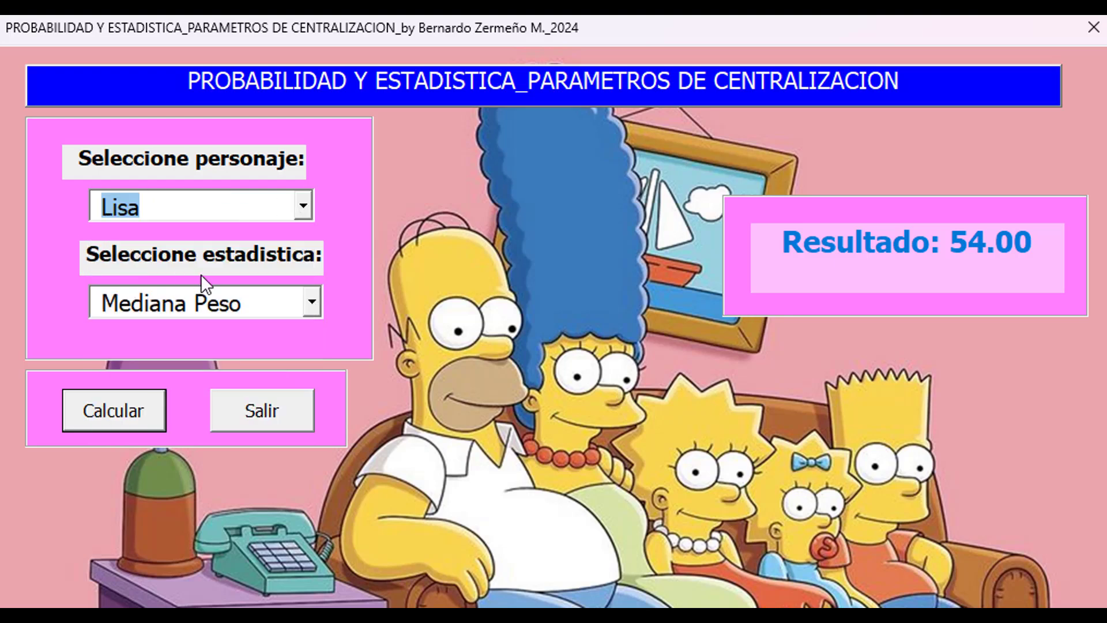
pyautogui.click(312, 303)
pyautogui.click(198, 330)
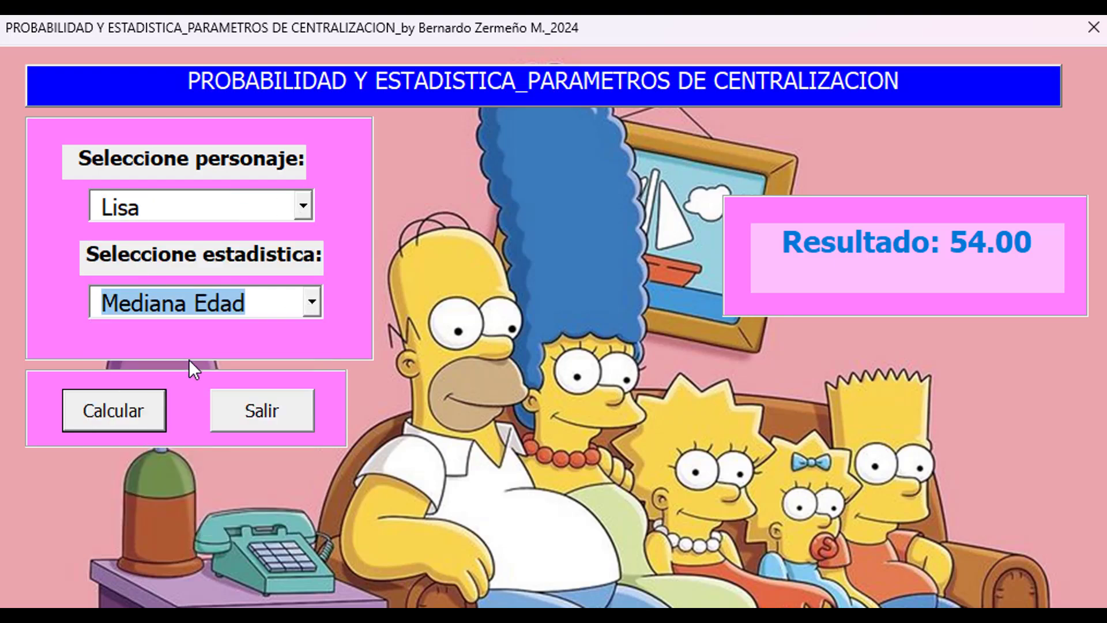
pyautogui.click(135, 410)
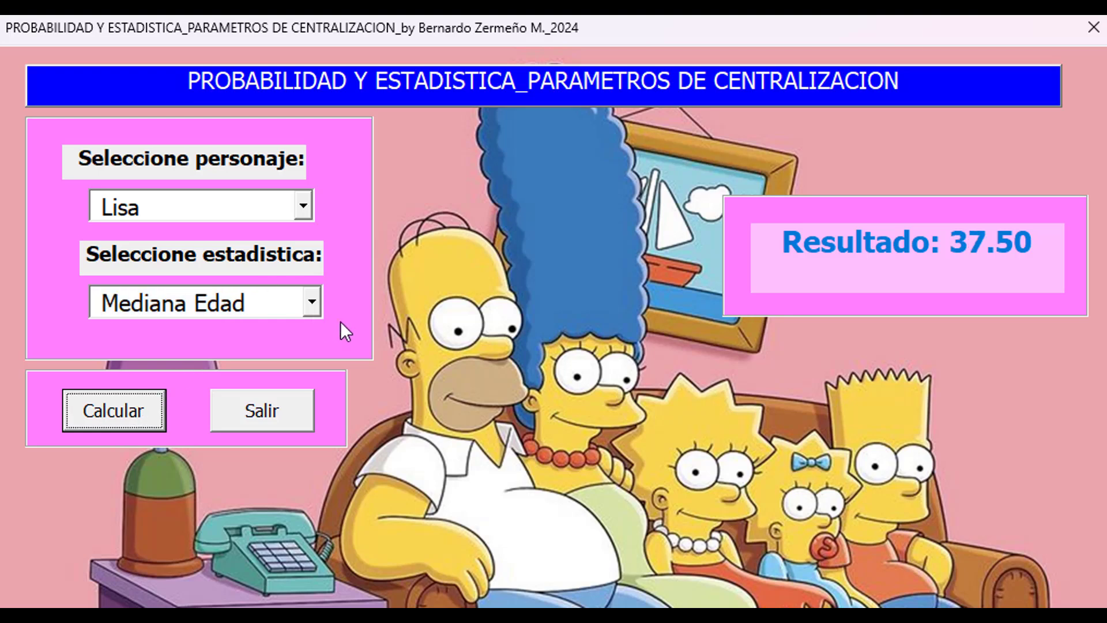
# For Lisa, calculate the age Desviación Estándar listed right after Mediana Edad, and recalculate Mediana Edad.
pyautogui.click(312, 302)
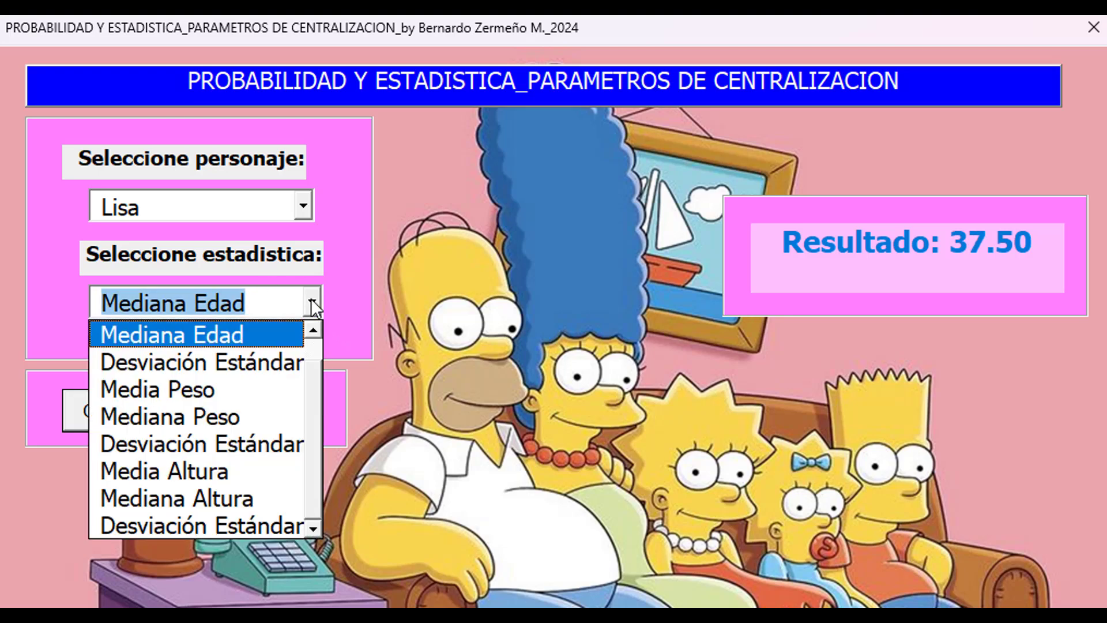
pyautogui.click(276, 353)
pyautogui.click(96, 409)
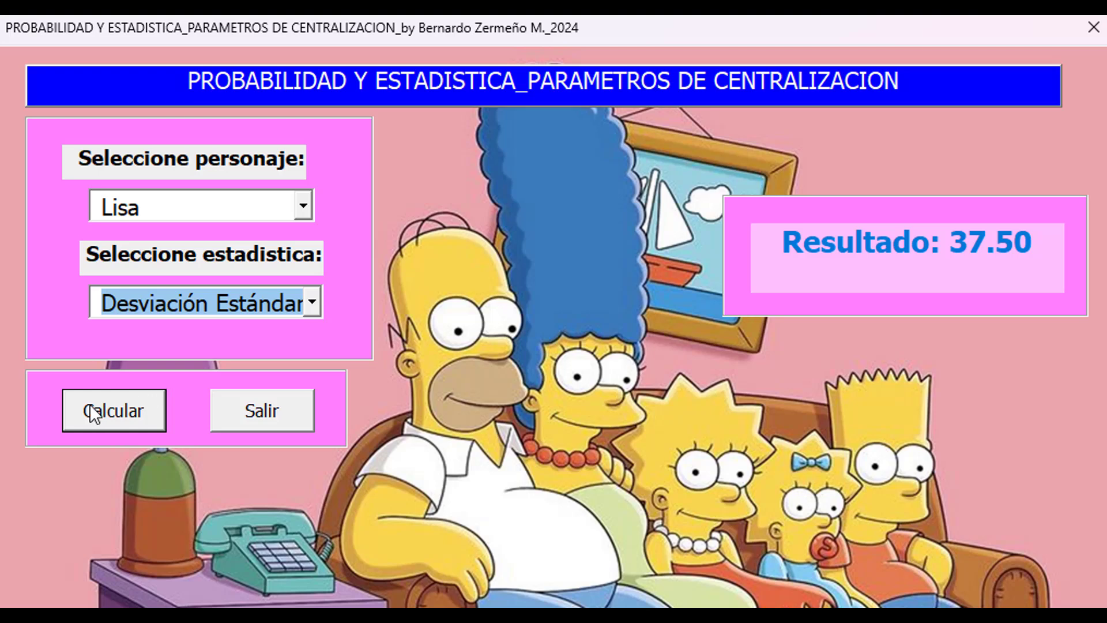
pyautogui.click(312, 303)
pyautogui.click(214, 339)
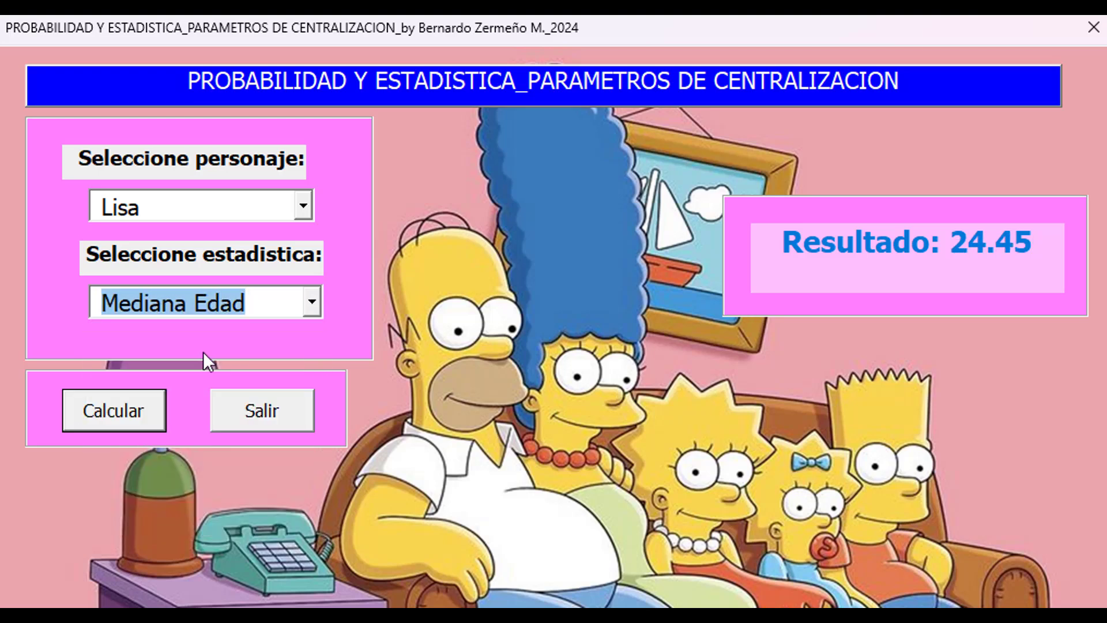
pyautogui.click(133, 411)
# For Lisa, calculate Media Peso and the weight Desviación Estándar listed right after Mediana Peso.
pyautogui.click(309, 302)
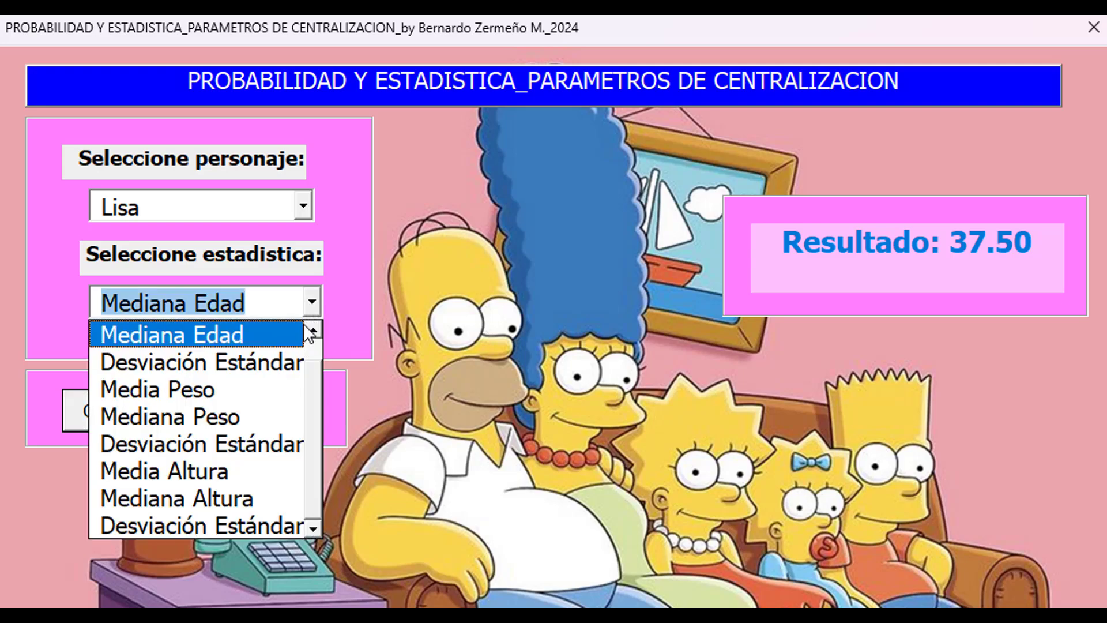
pyautogui.click(234, 390)
pyautogui.click(119, 411)
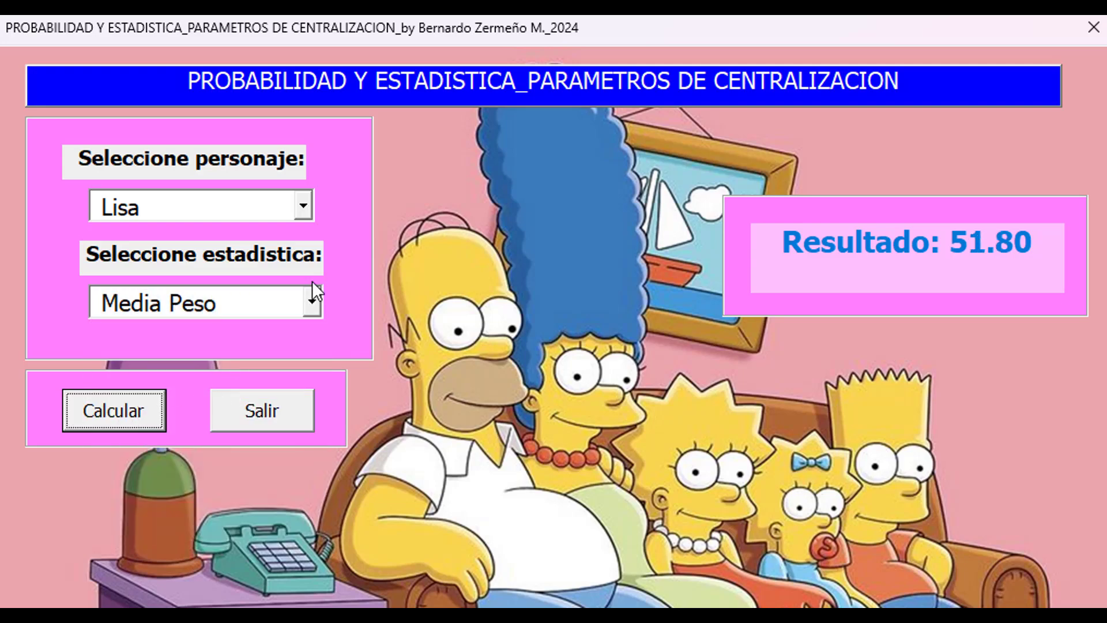
pyautogui.click(309, 304)
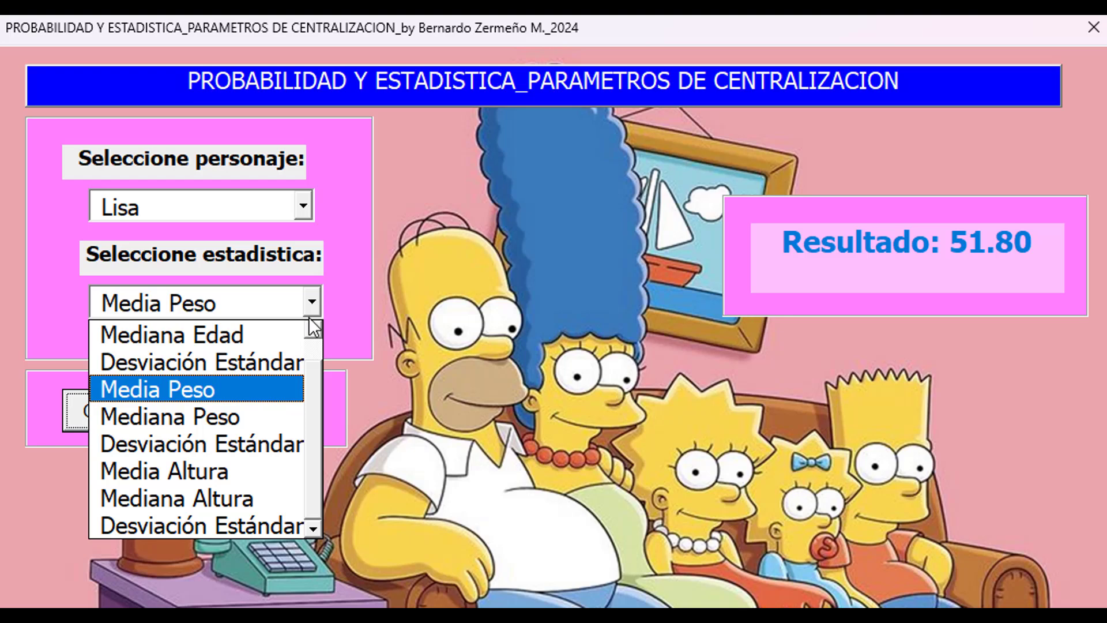
pyautogui.click(226, 437)
pyautogui.click(136, 416)
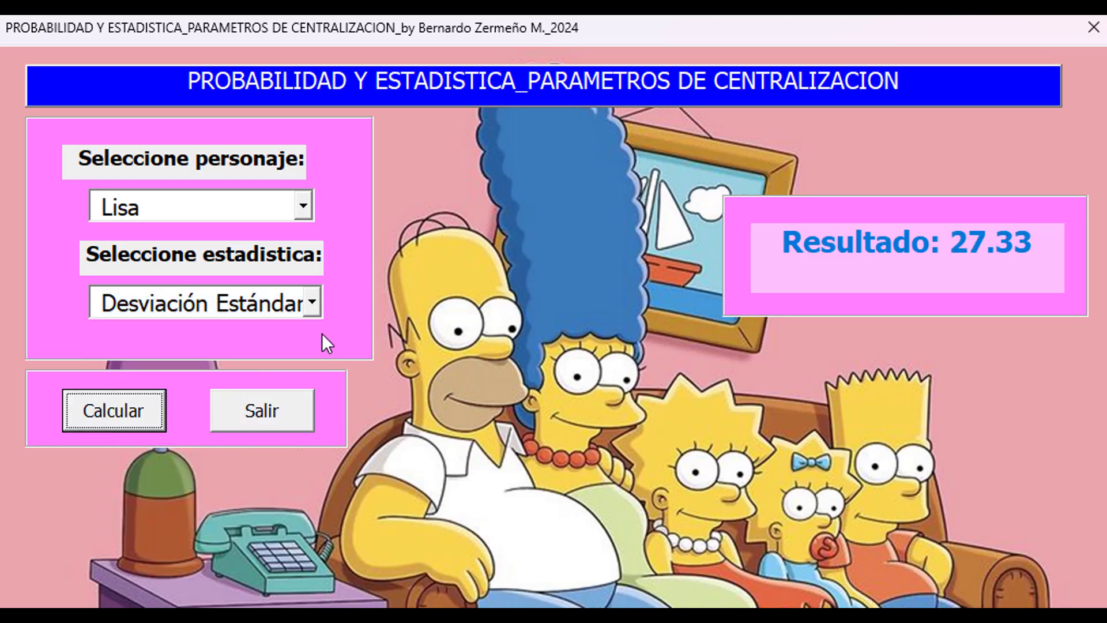
# Switch the character to Homero and calculate the Mediana Edad statistic.
pyautogui.click(303, 207)
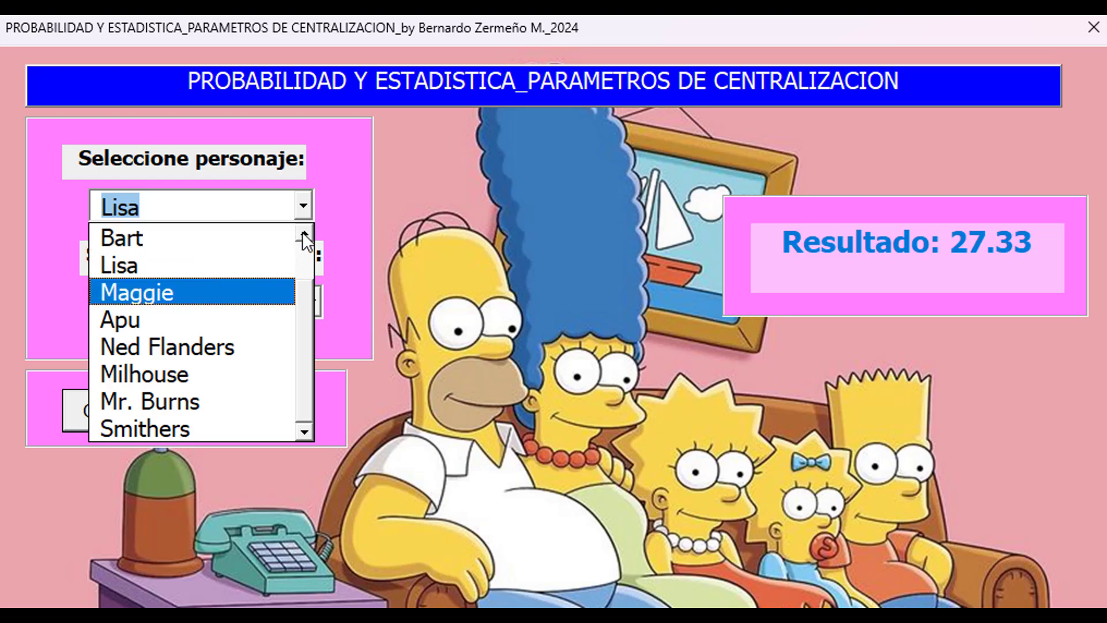
pyautogui.doubleClick(304, 233)
pyautogui.click(166, 241)
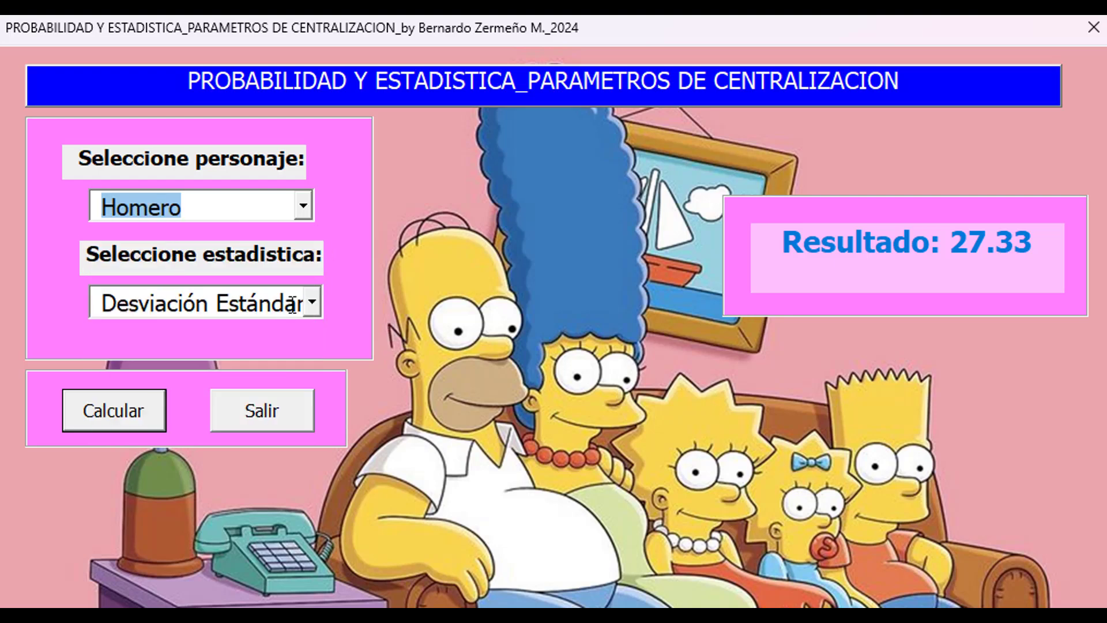
pyautogui.click(311, 301)
pyautogui.click(248, 334)
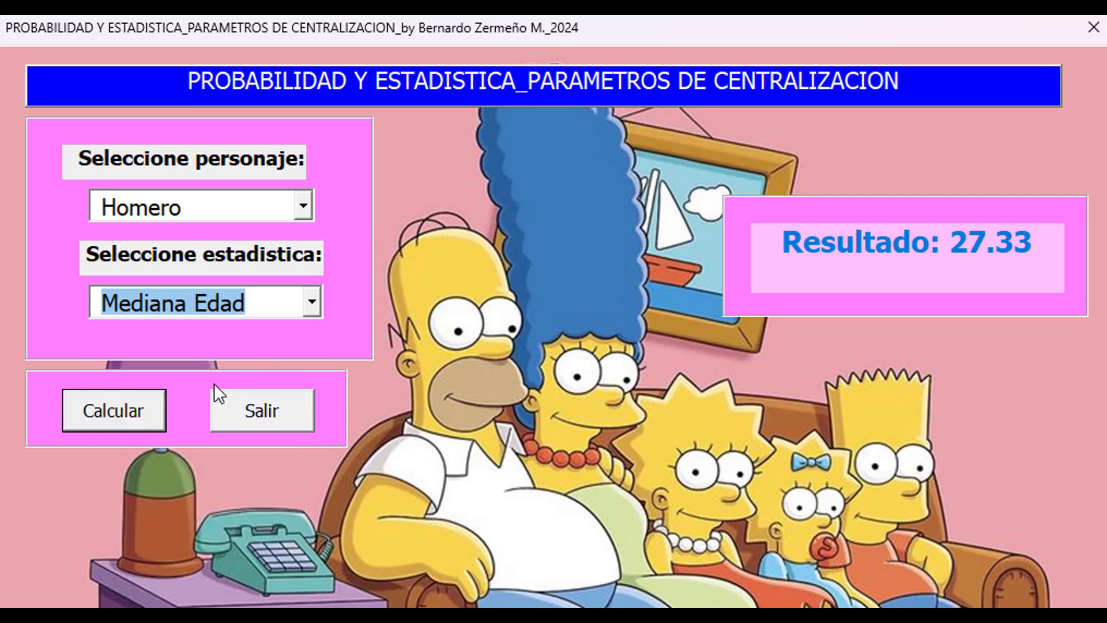
pyautogui.click(141, 413)
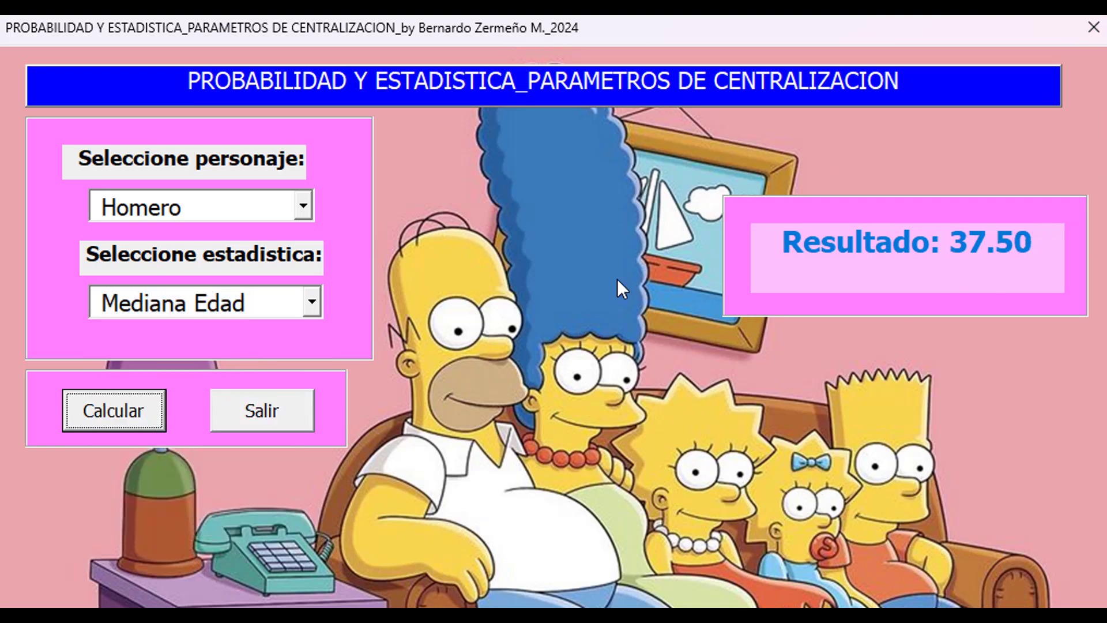
# Calculate the Media Peso and Mediana Peso statistics for Homero.
pyautogui.click(315, 302)
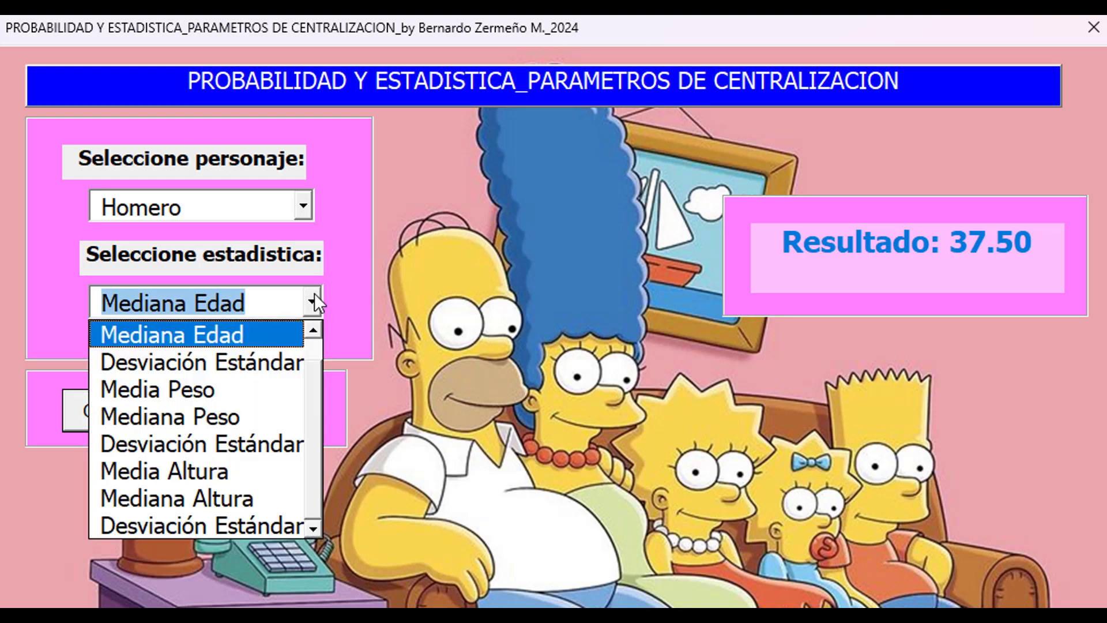
pyautogui.click(292, 390)
pyautogui.click(102, 415)
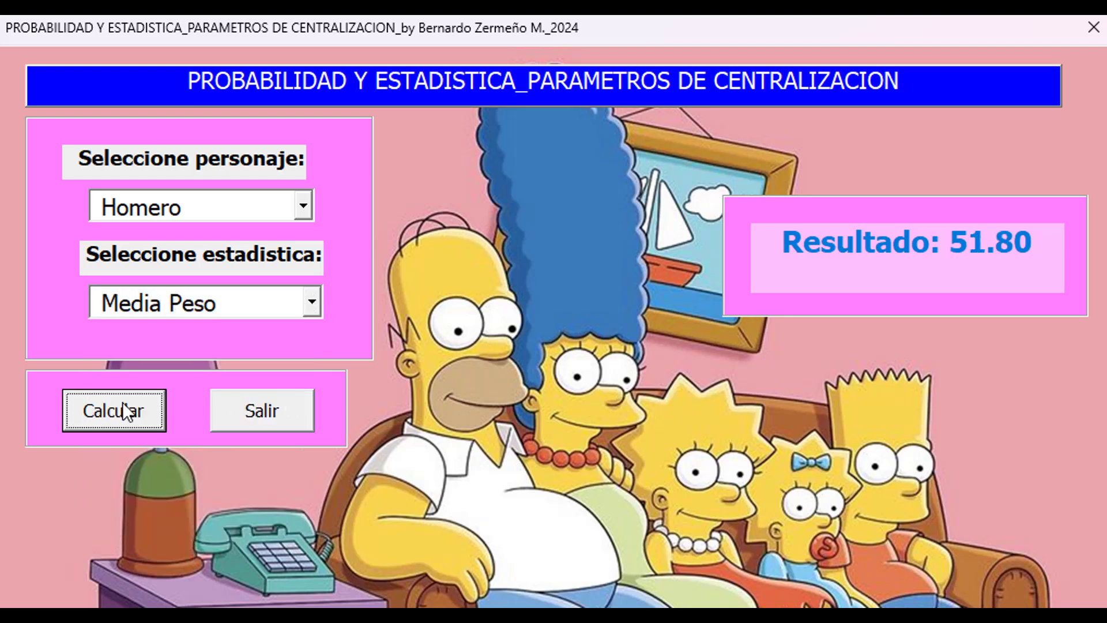
pyautogui.click(313, 303)
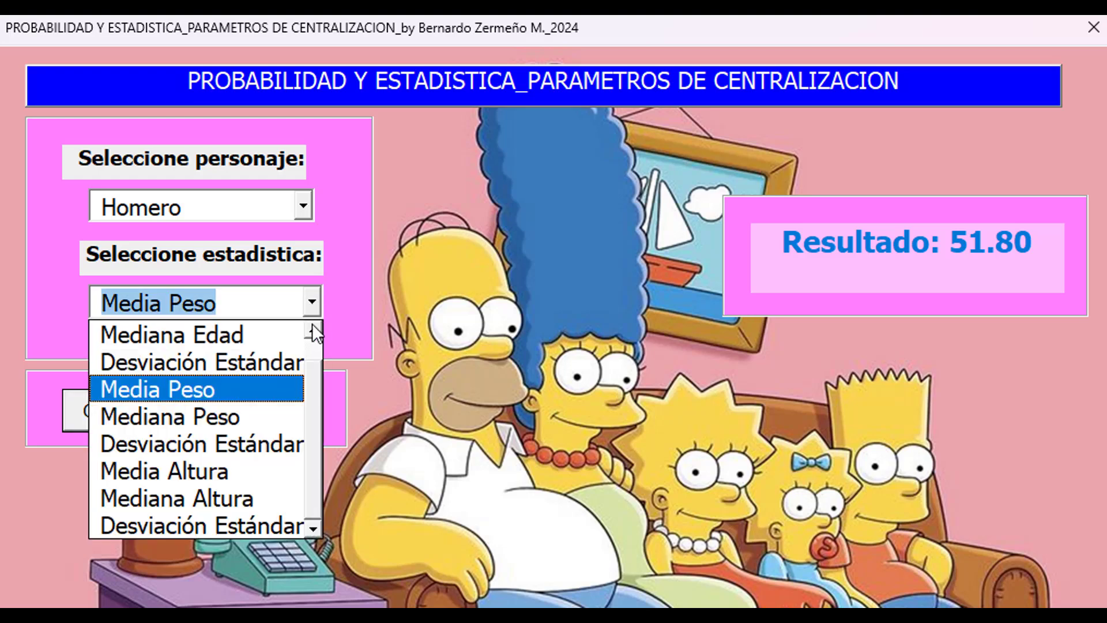
pyautogui.click(264, 415)
pyautogui.click(131, 414)
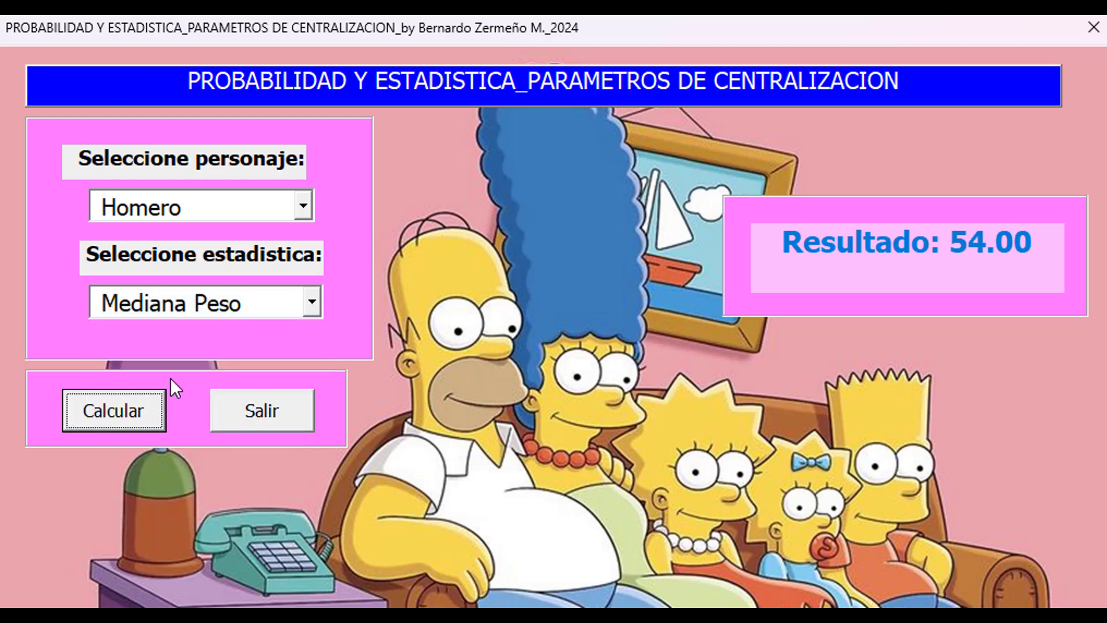
# With Homero still selected, calculate the weight Desviación Estándar, the one between Mediana Peso and Media Altura.
pyautogui.click(313, 306)
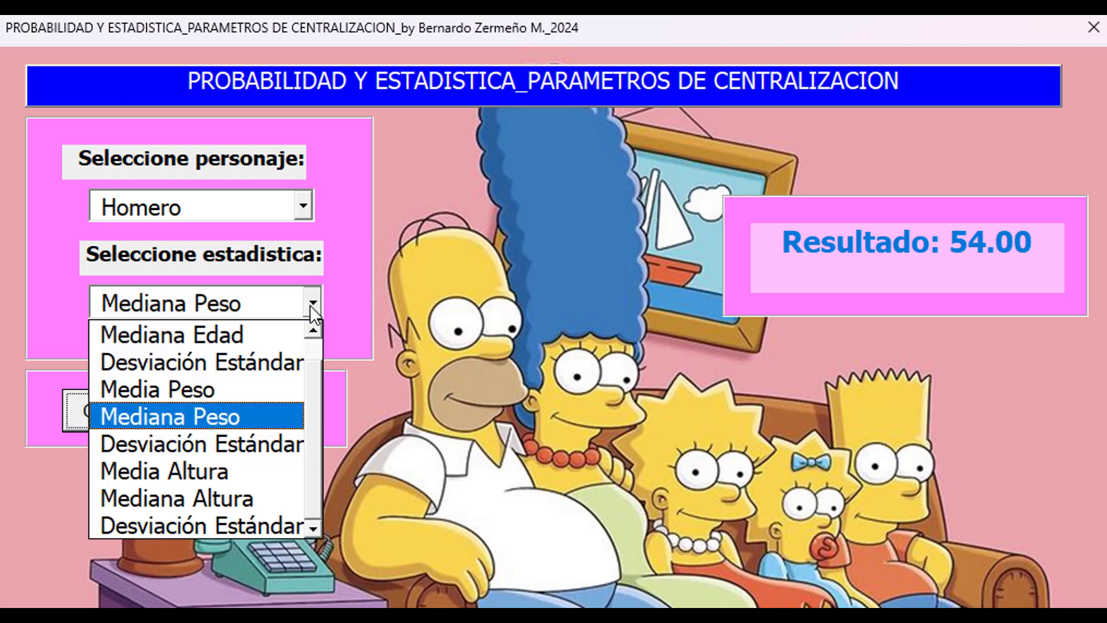
pyautogui.click(192, 446)
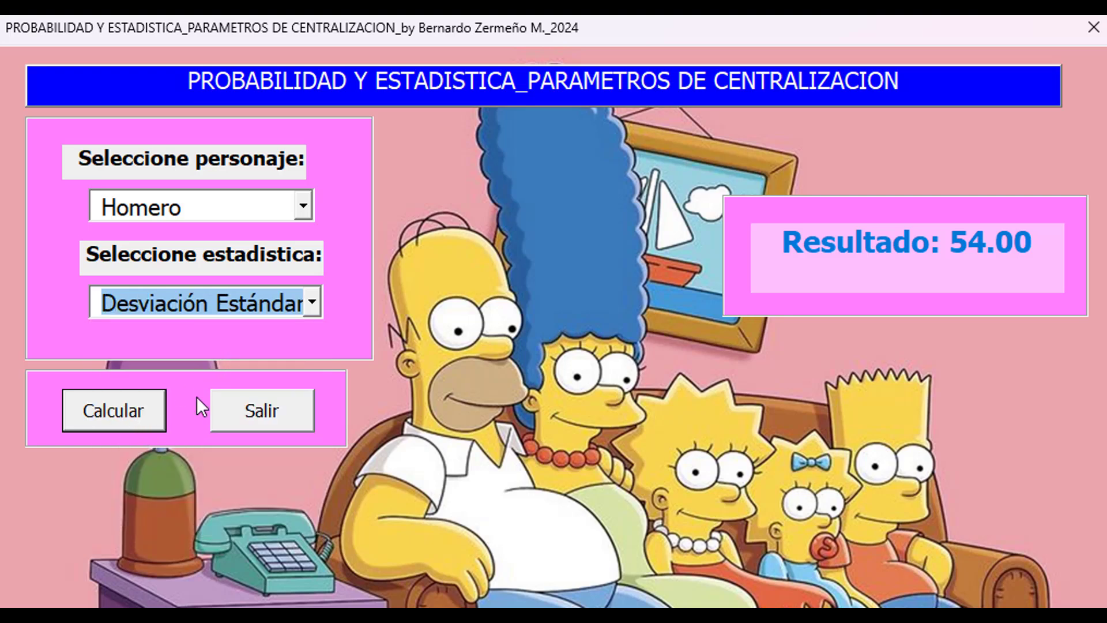
pyautogui.click(124, 415)
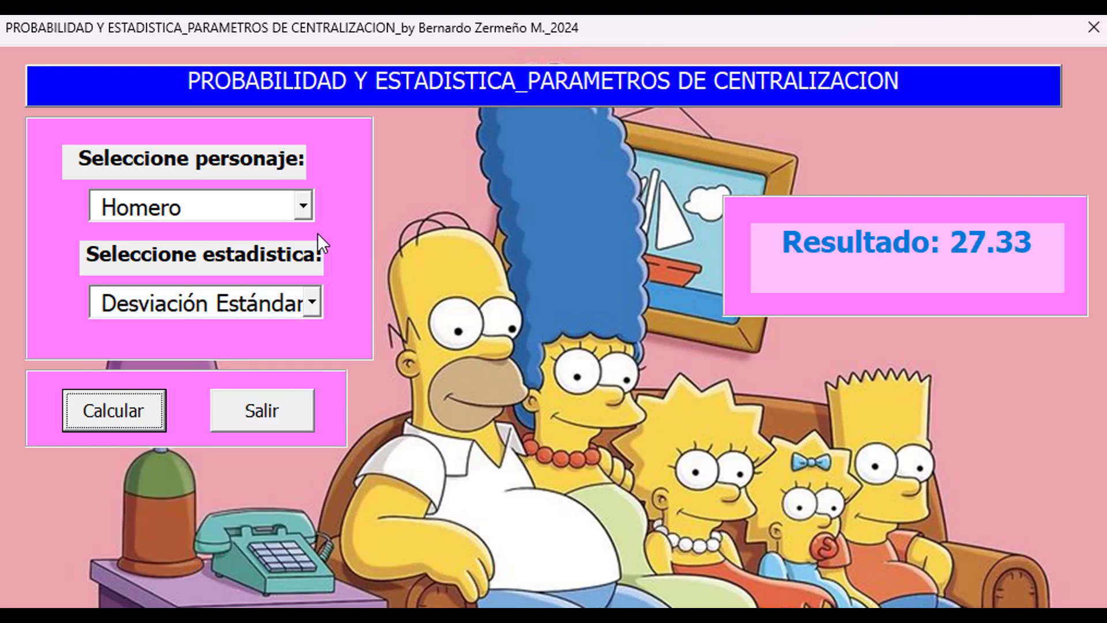
# Switch the character to Marge and calculate the Media Edad statistic.
pyautogui.click(302, 207)
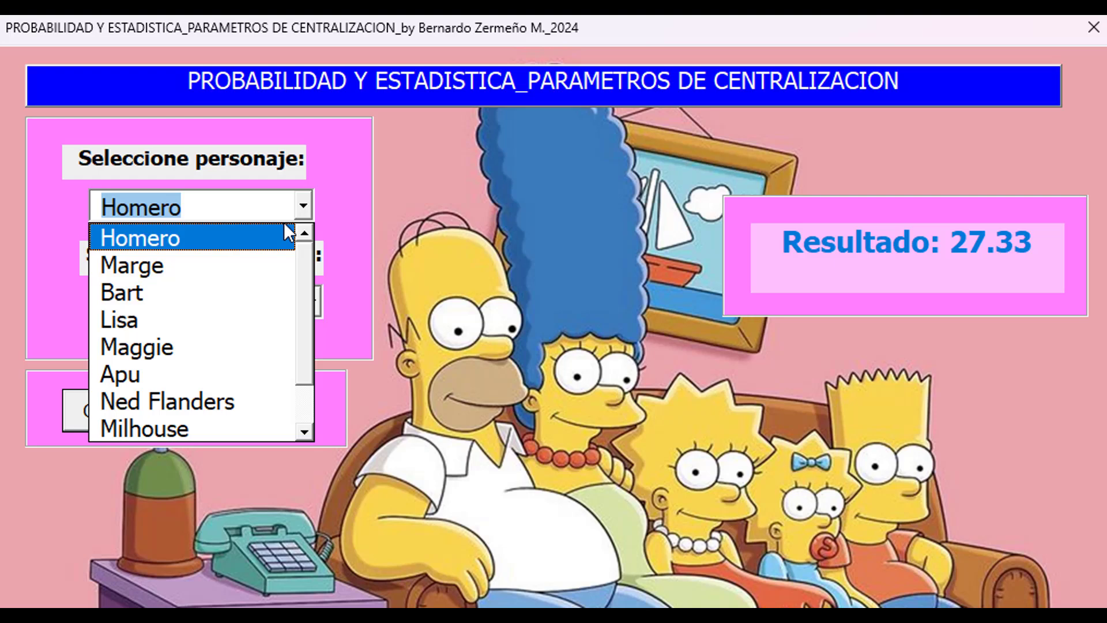
pyautogui.click(142, 263)
pyautogui.click(313, 300)
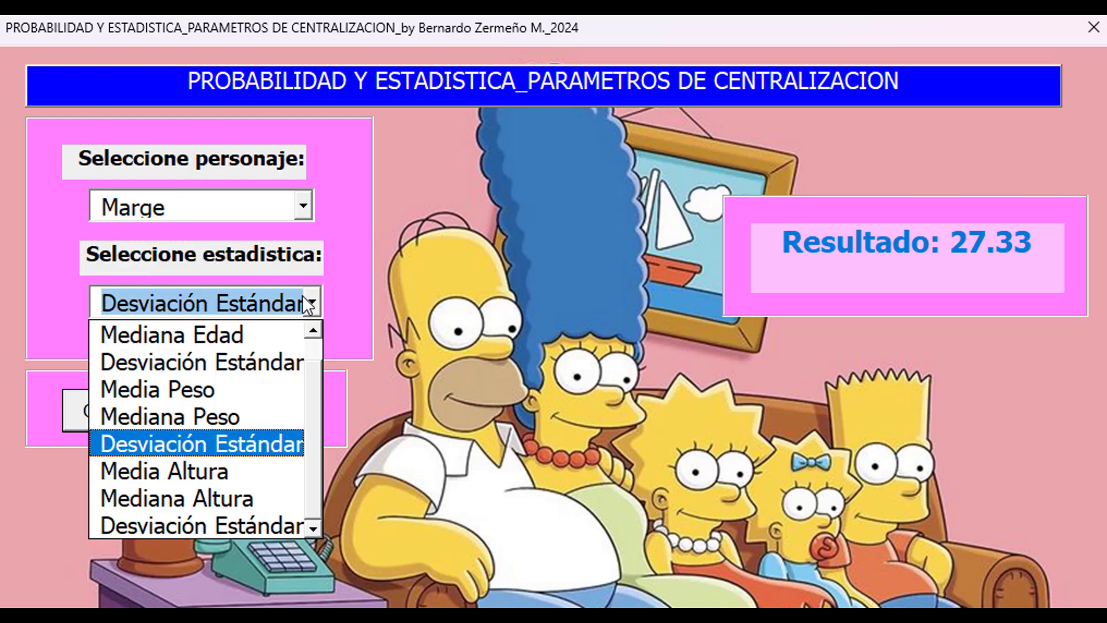
pyautogui.click(312, 333)
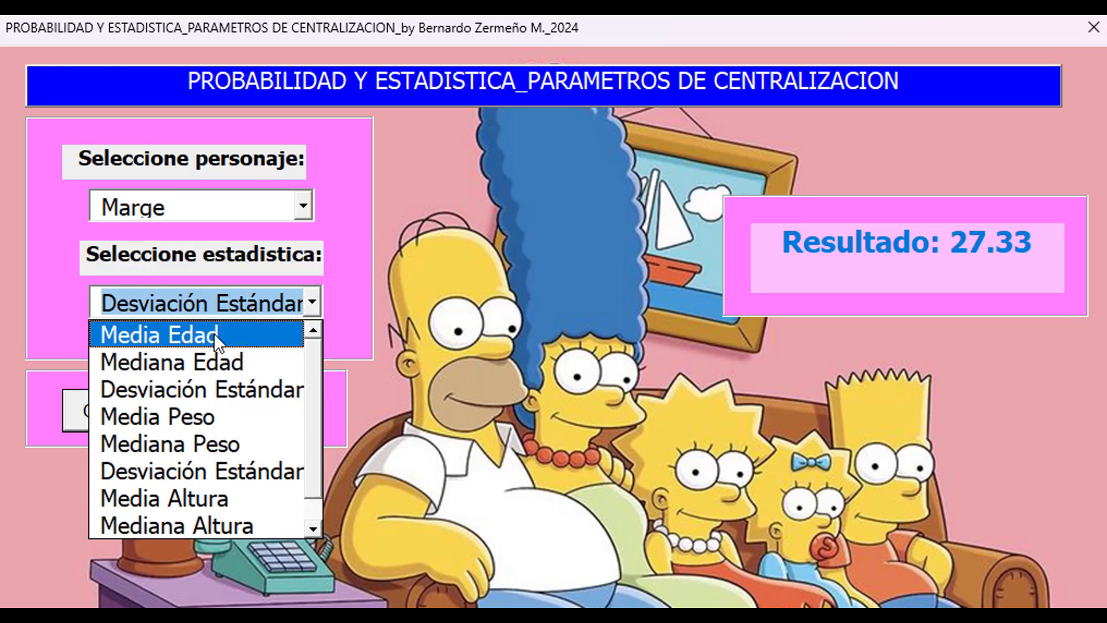
pyautogui.click(197, 332)
pyautogui.click(145, 418)
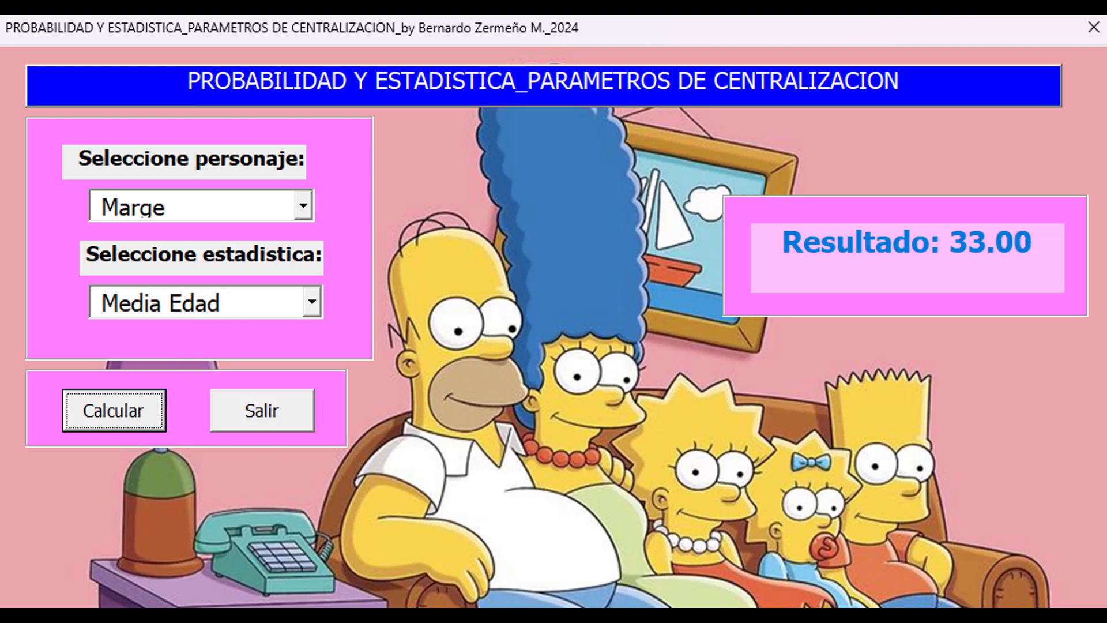
# Calculate Marge's Mediana Edad and the age Desviación Estándar listed between Mediana Edad and Media Peso.
pyautogui.click(313, 303)
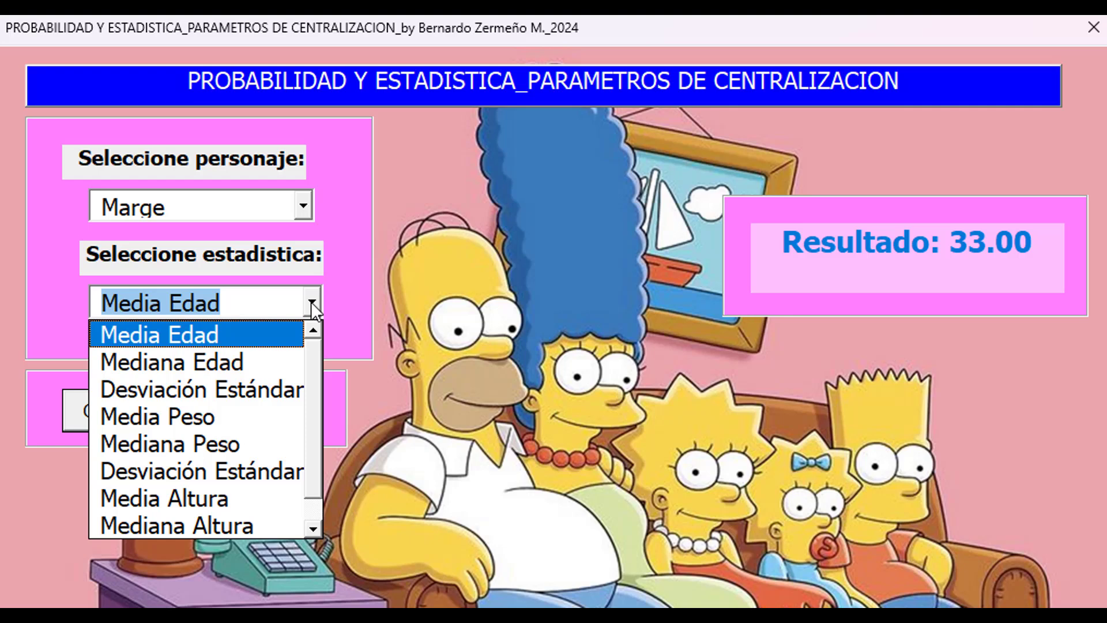
pyautogui.click(243, 361)
pyautogui.click(122, 410)
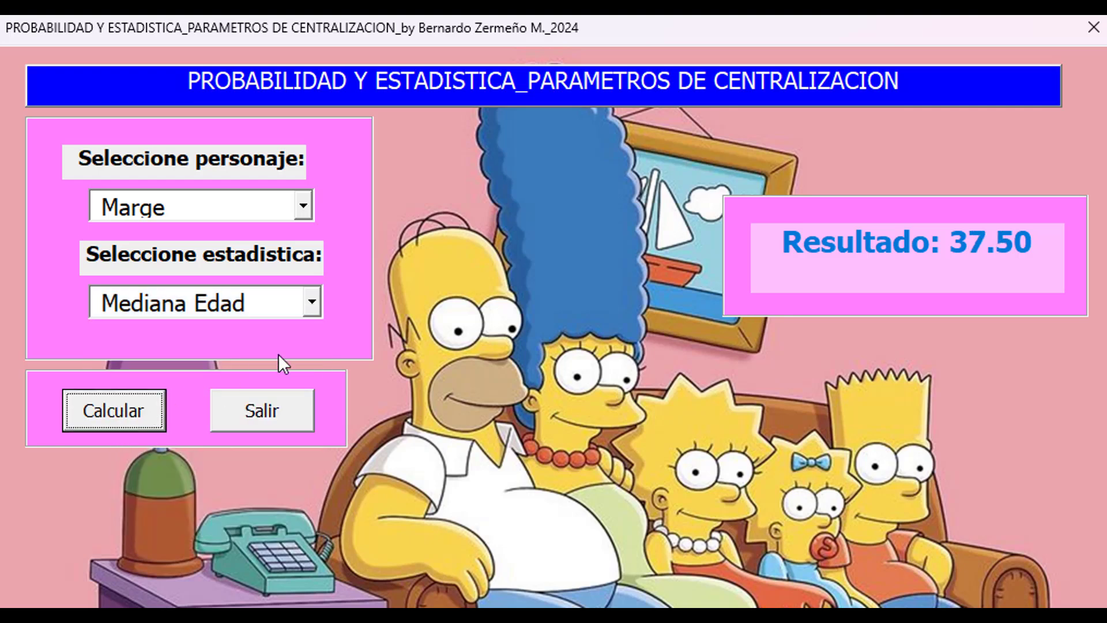
pyautogui.click(312, 301)
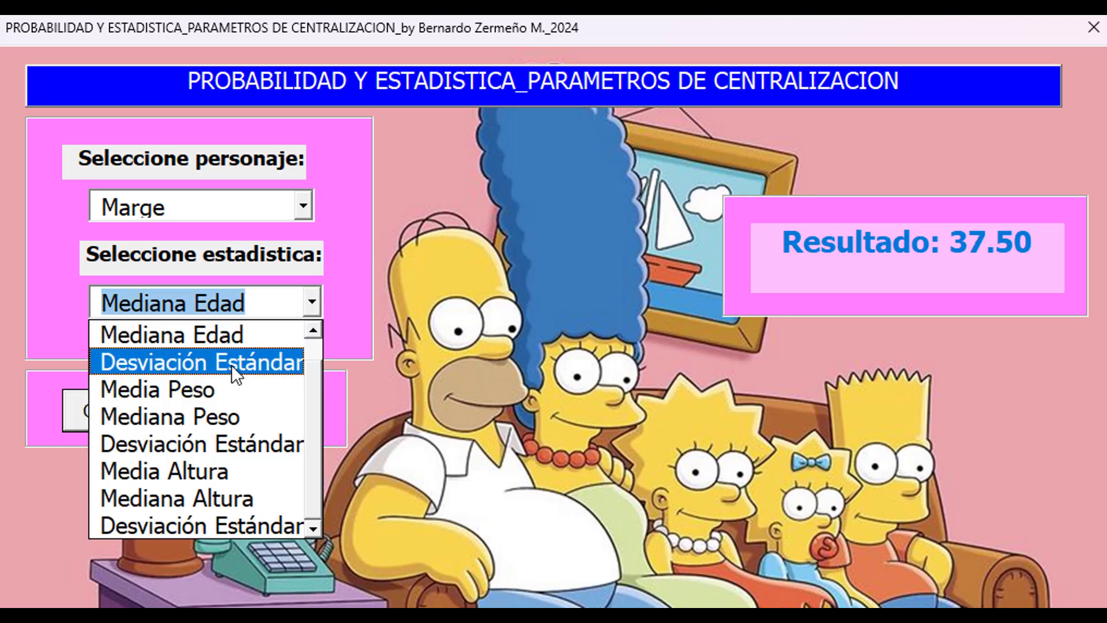
pyautogui.click(231, 363)
pyautogui.click(128, 411)
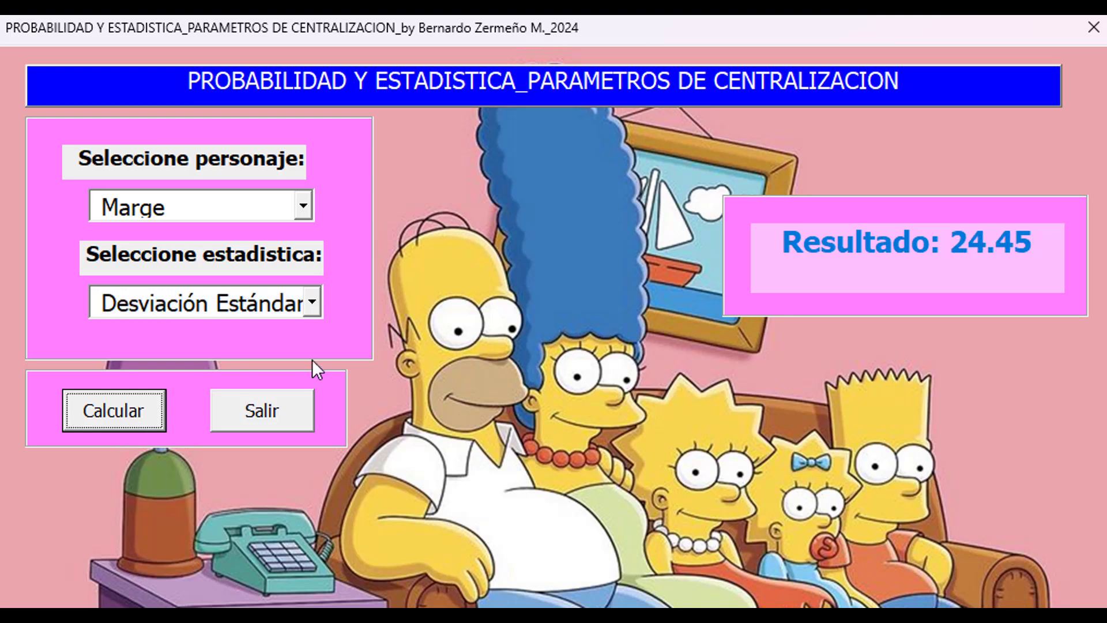
# Calculate Marge's Mediana Peso and the weight Desviación Estándar listed between Mediana Peso and Media Altura.
pyautogui.click(311, 303)
pyautogui.click(203, 413)
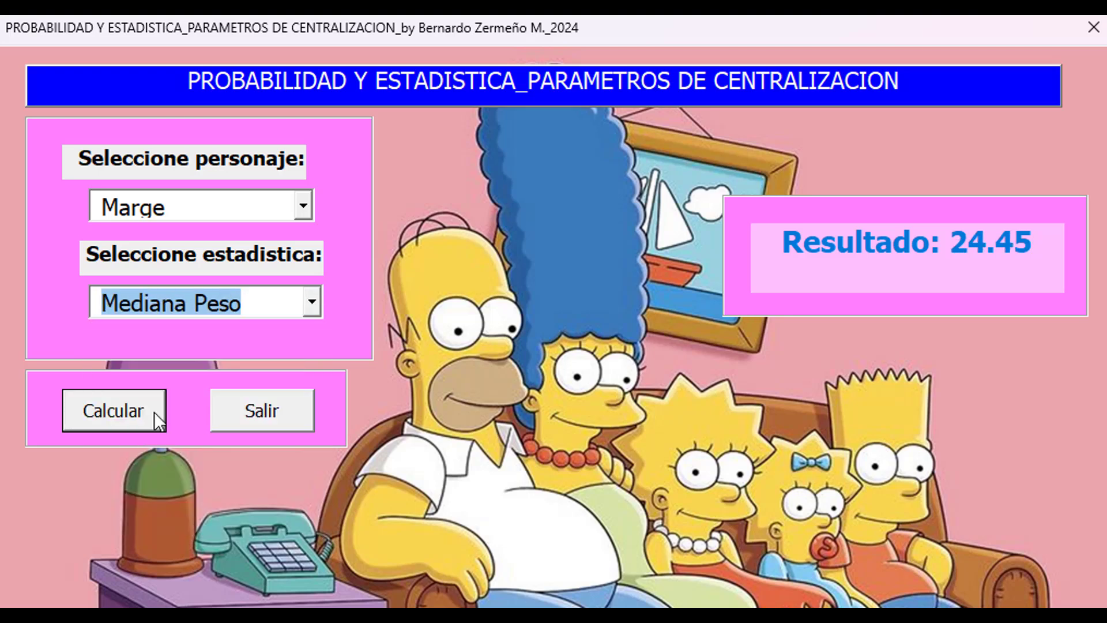
pyautogui.click(156, 413)
pyautogui.click(313, 302)
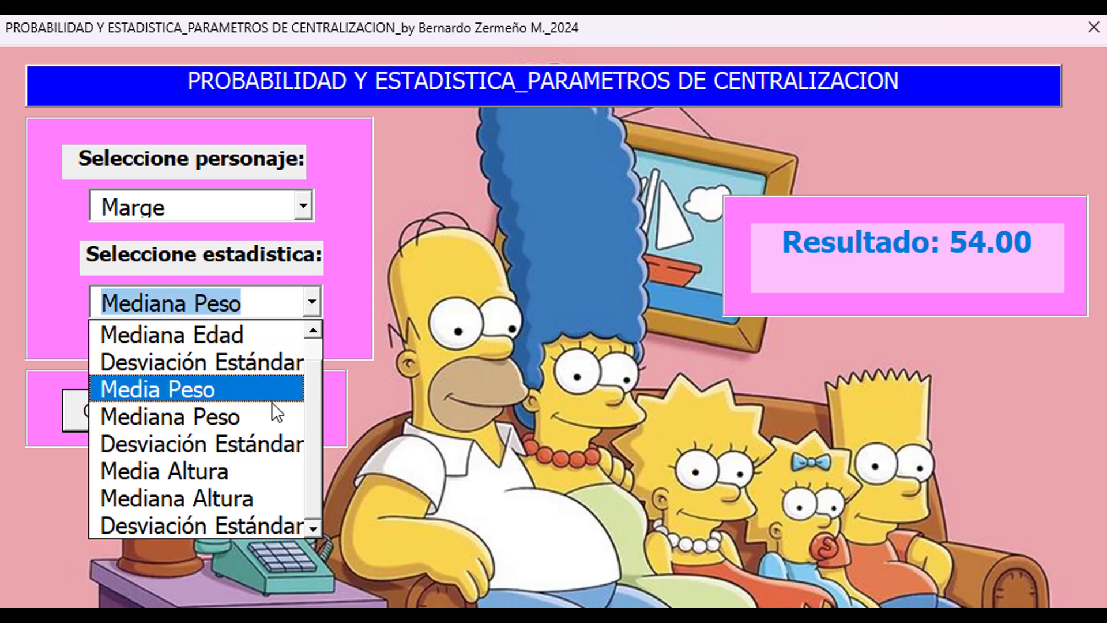
pyautogui.click(249, 444)
pyautogui.click(133, 411)
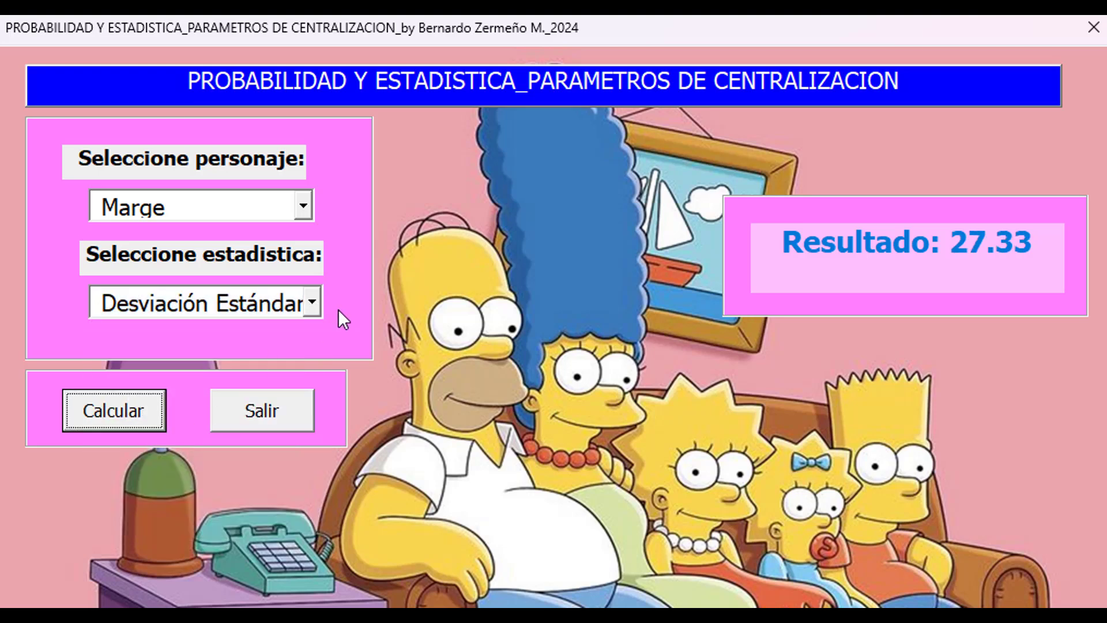
# Calculate the Media Altura and Mediana Altura statistics for Marge.
pyautogui.click(313, 302)
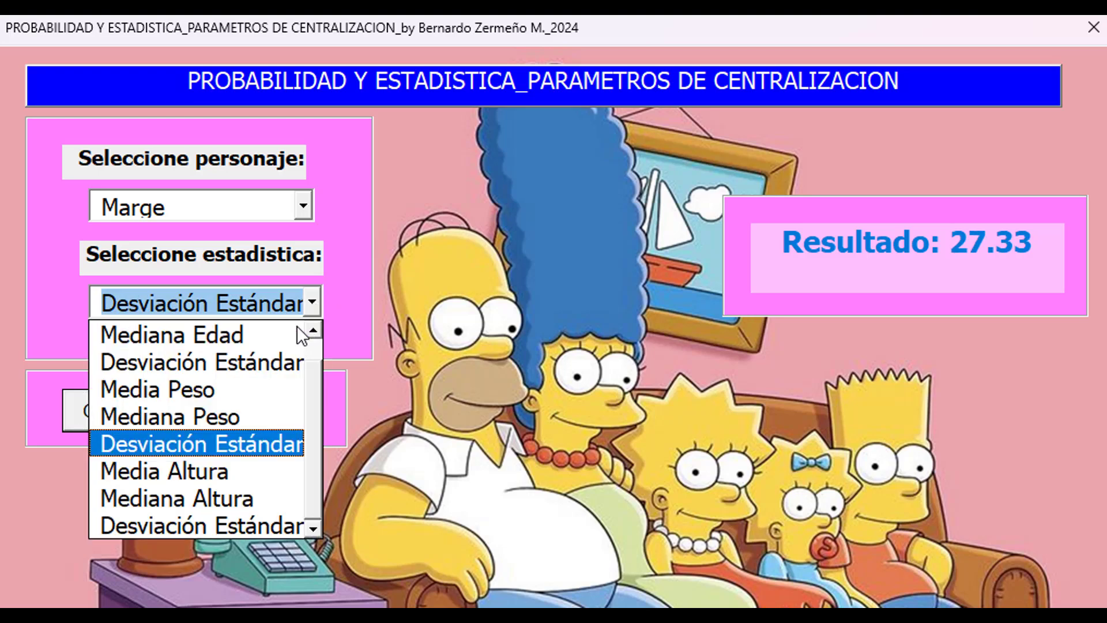
pyautogui.click(157, 469)
pyautogui.click(128, 410)
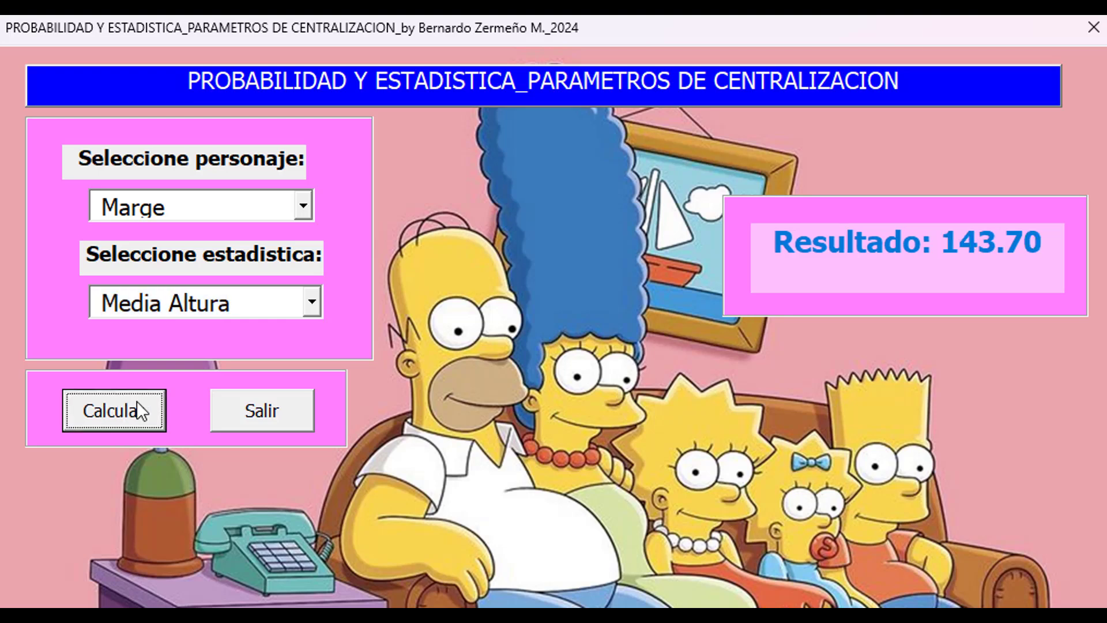
pyautogui.click(313, 302)
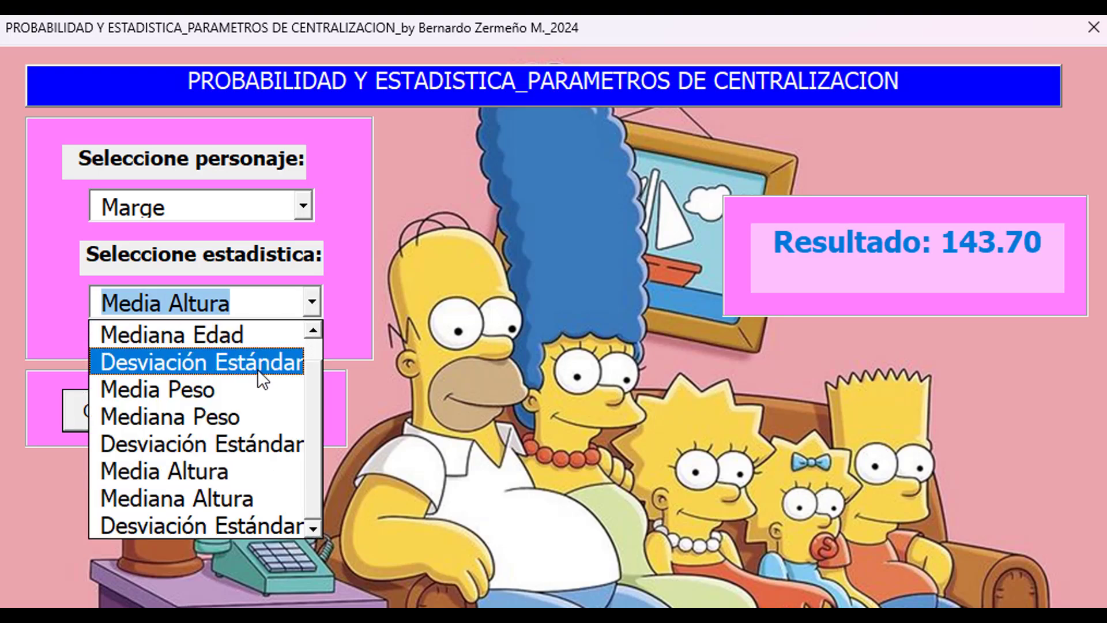
pyautogui.click(216, 500)
pyautogui.click(139, 412)
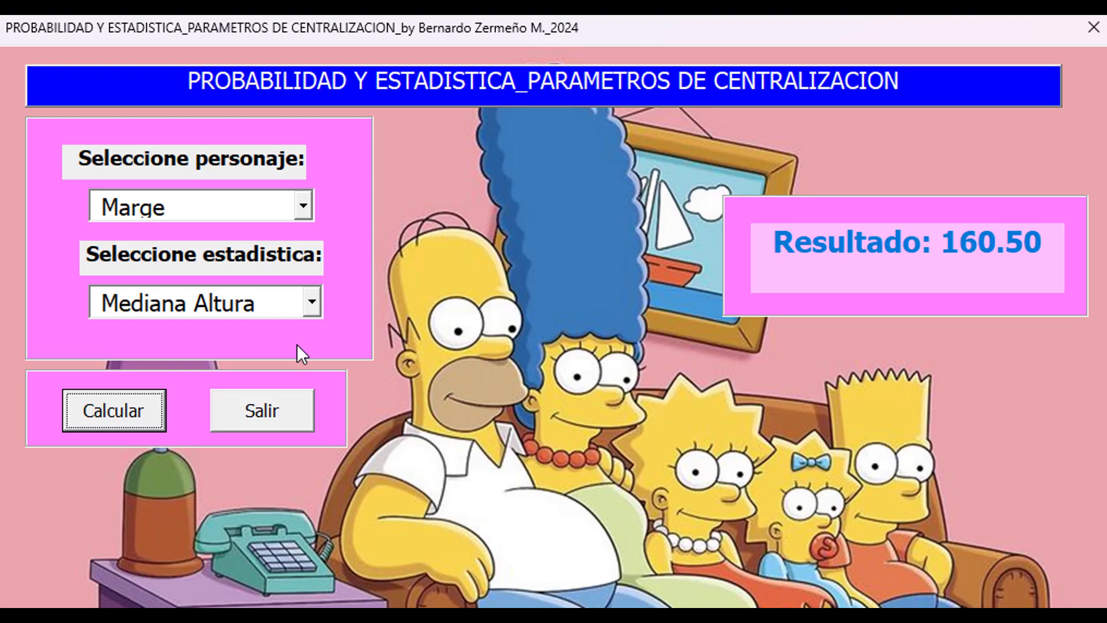
# With Marge still selected, calculate the height Desviación Estándar, the one listed after Mediana Altura.
pyautogui.click(311, 304)
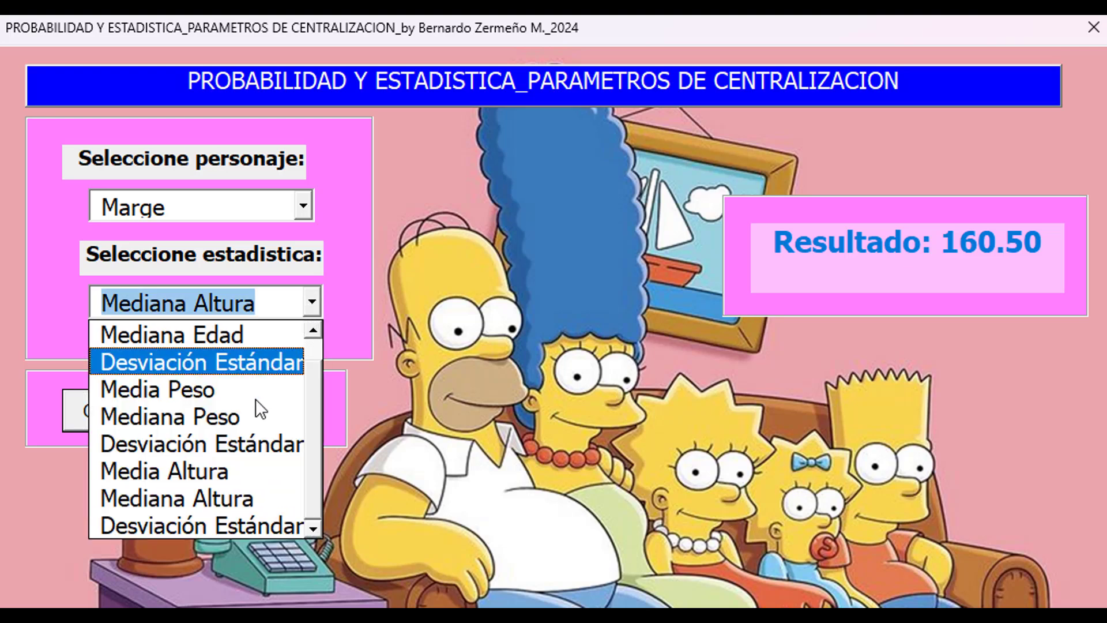
pyautogui.click(244, 522)
pyautogui.click(134, 411)
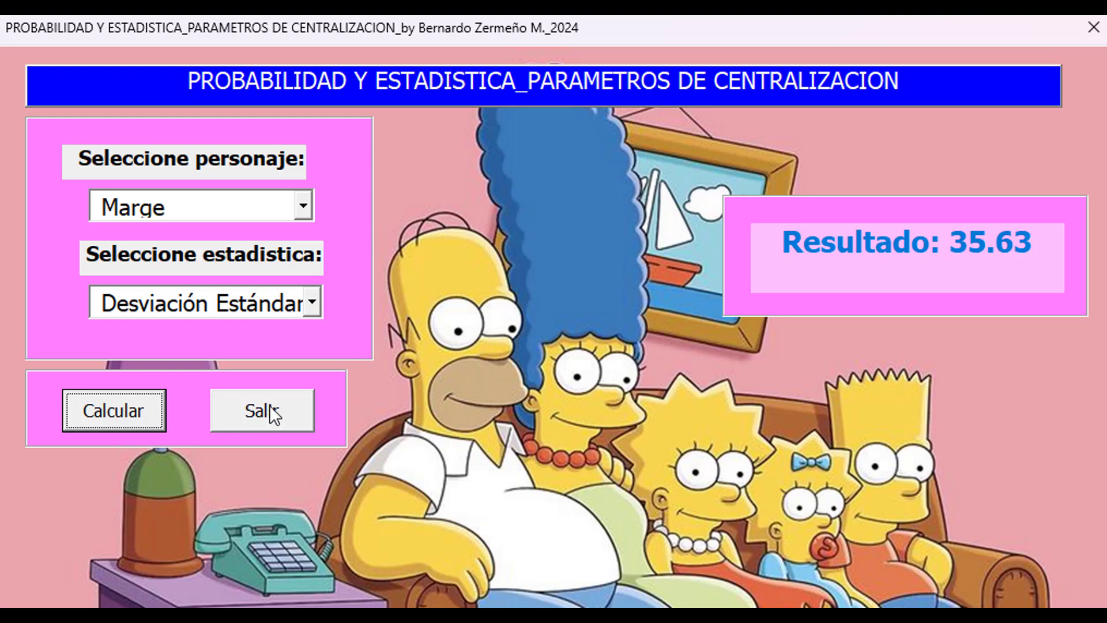
# Switch the character to Milhouse and calculate the Media Edad statistic.
pyautogui.click(302, 207)
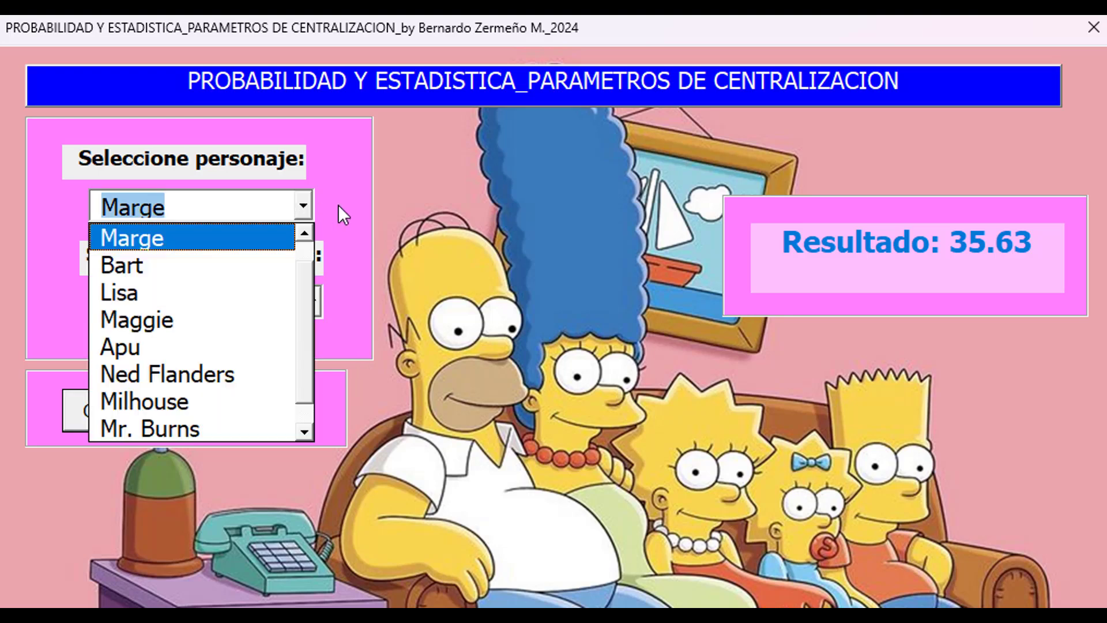
pyautogui.click(227, 399)
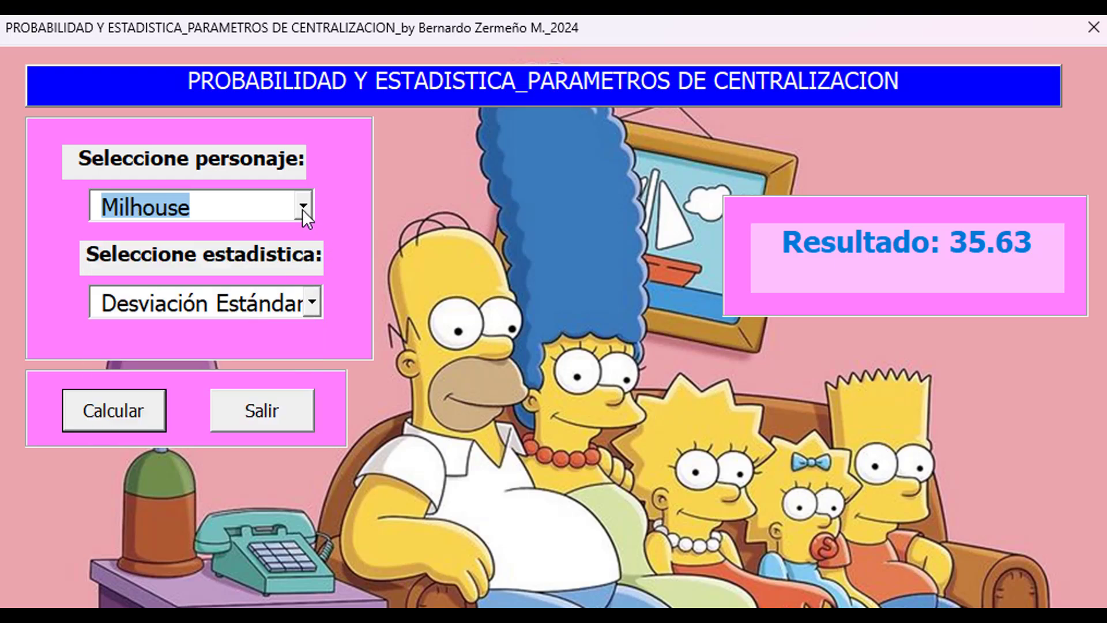
pyautogui.click(311, 302)
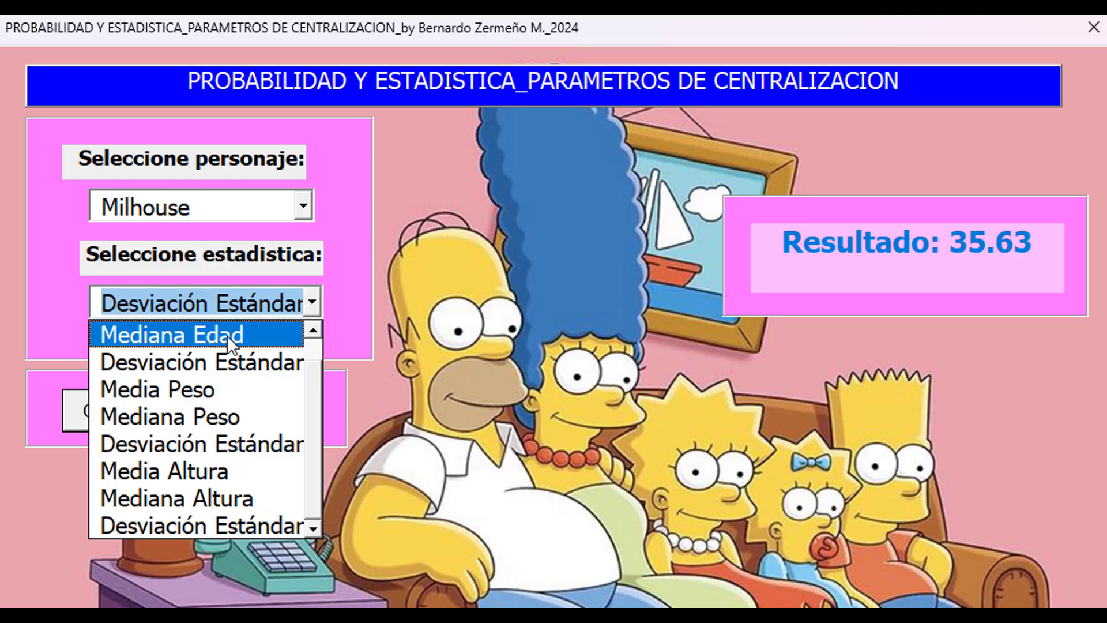
pyautogui.click(314, 326)
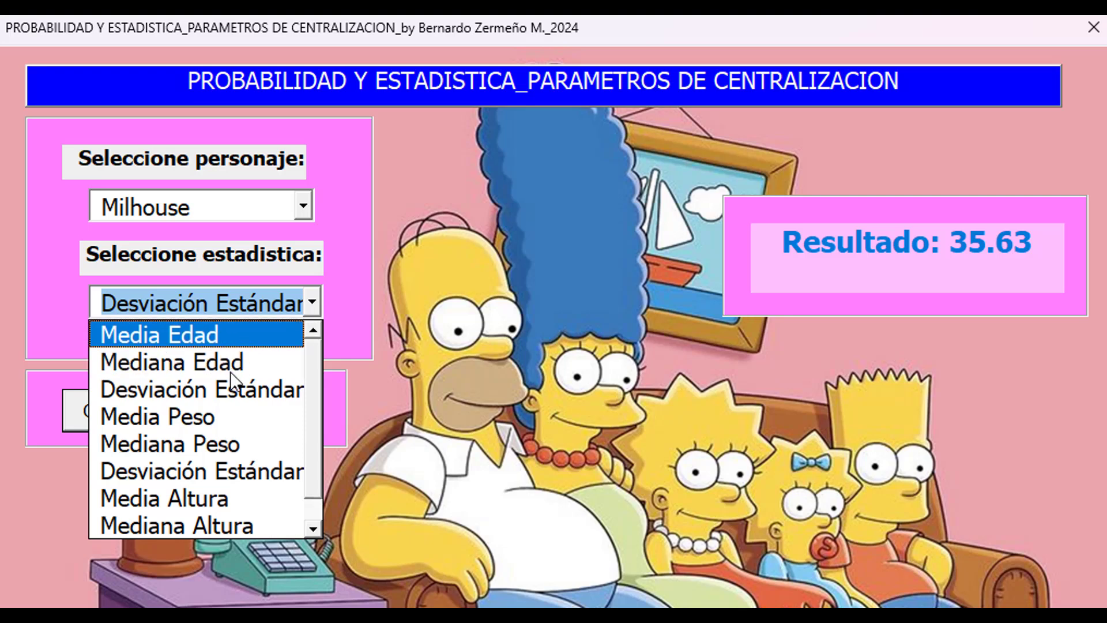
pyautogui.click(246, 336)
pyautogui.click(143, 410)
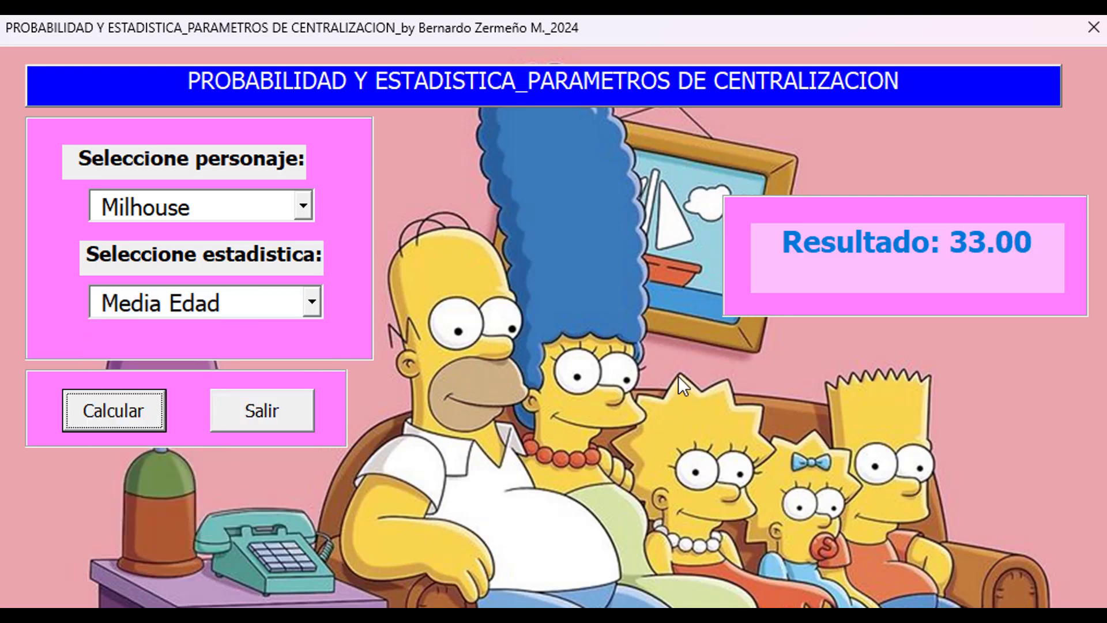
# Calculate Milhouse's Mediana Edad and the age Desviación Estándar listed right after it.
pyautogui.click(318, 305)
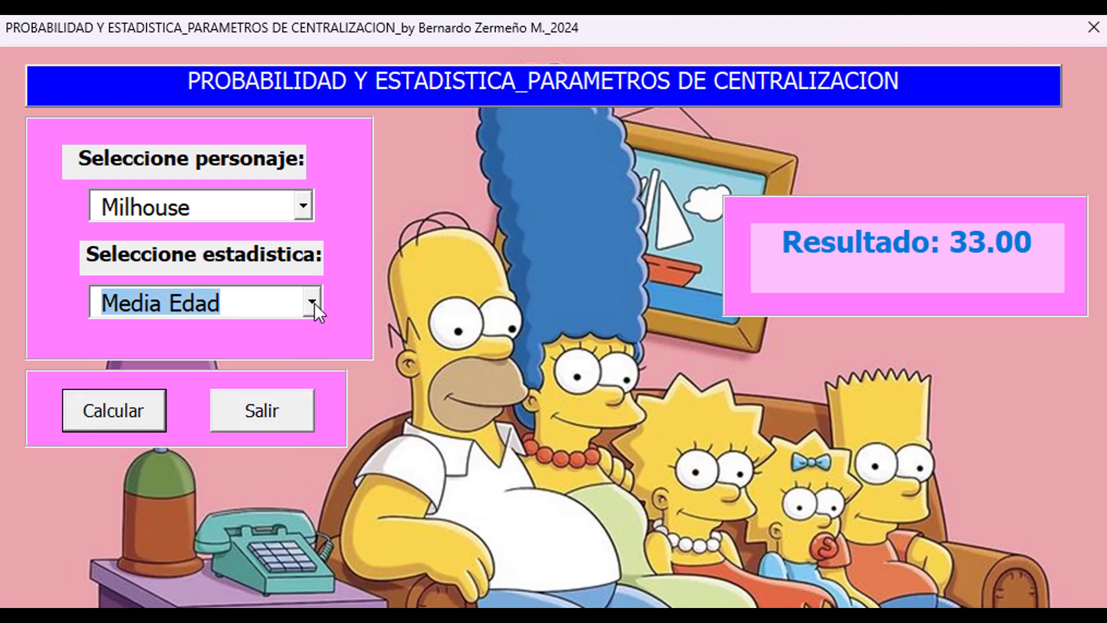
pyautogui.click(314, 303)
pyautogui.click(204, 359)
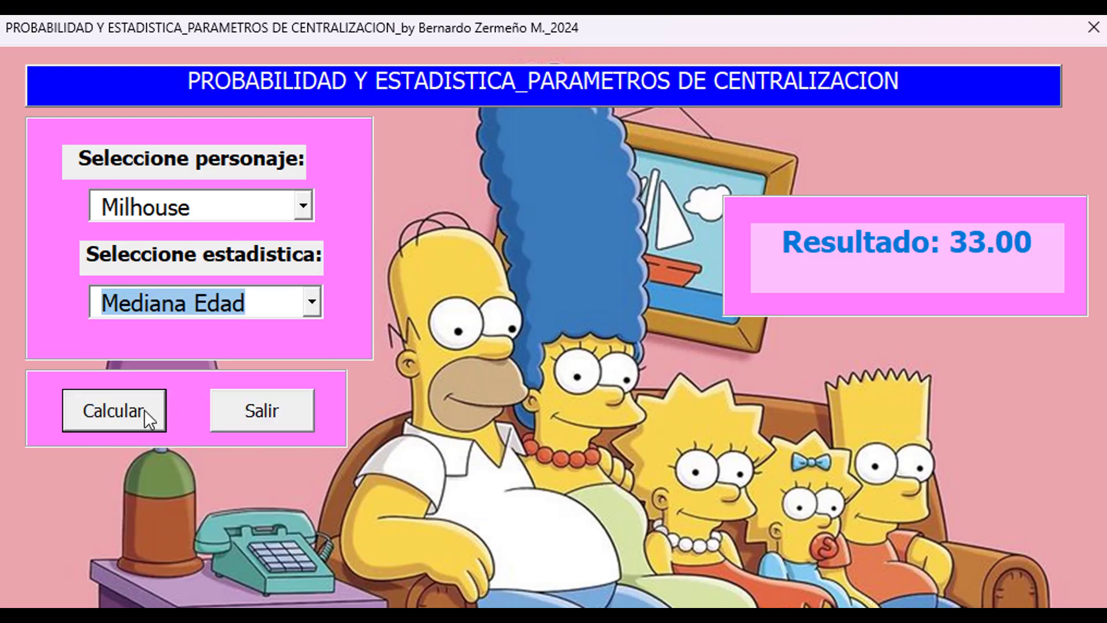
pyautogui.click(144, 409)
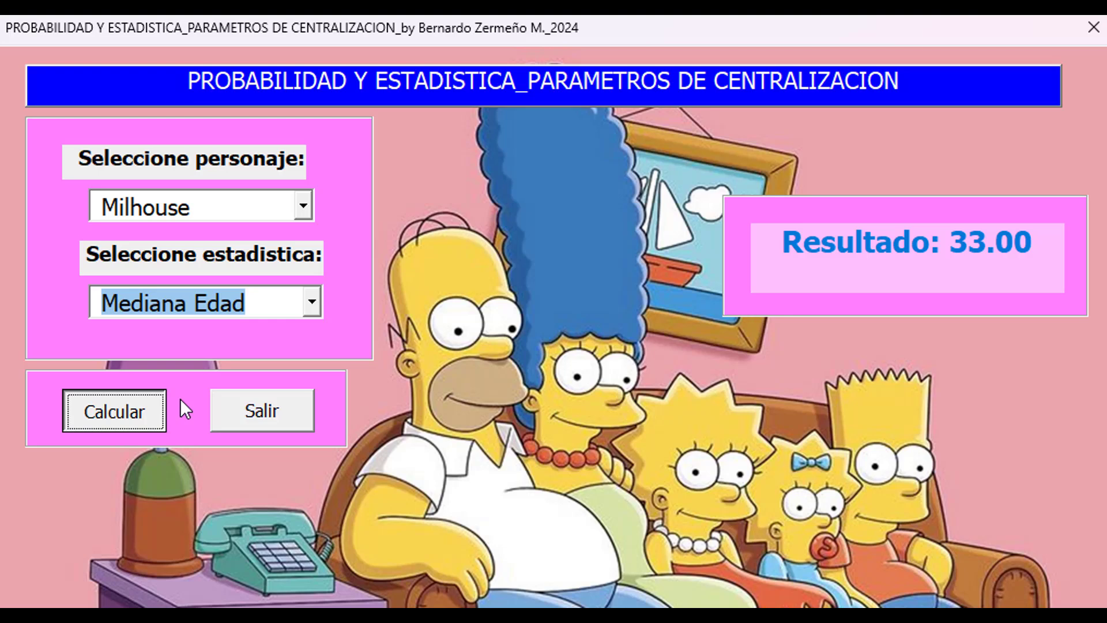
pyautogui.click(312, 303)
pyautogui.click(196, 364)
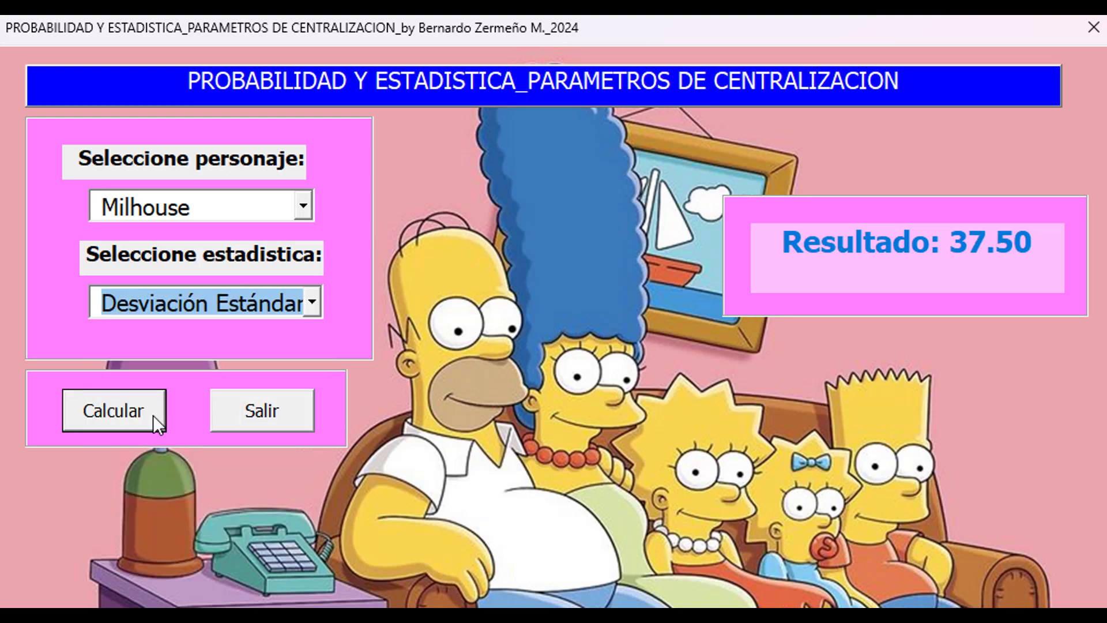
pyautogui.click(145, 410)
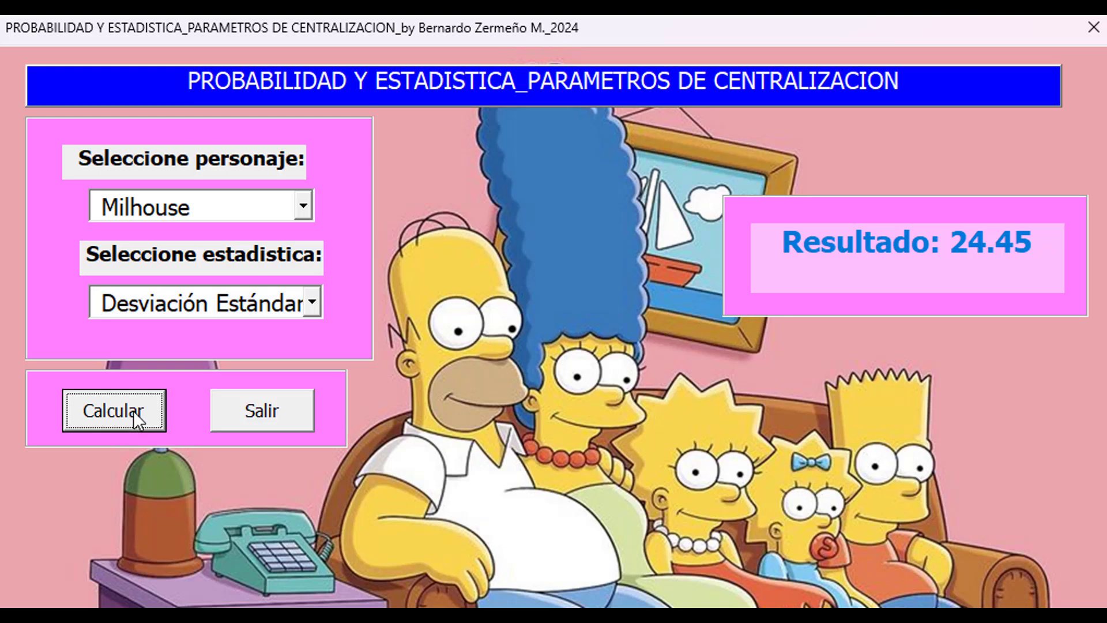
# Switch the character to Lisa and calculate the age Desviación Estándar, keeping the statistic already selected.
pyautogui.click(304, 207)
pyautogui.click(163, 267)
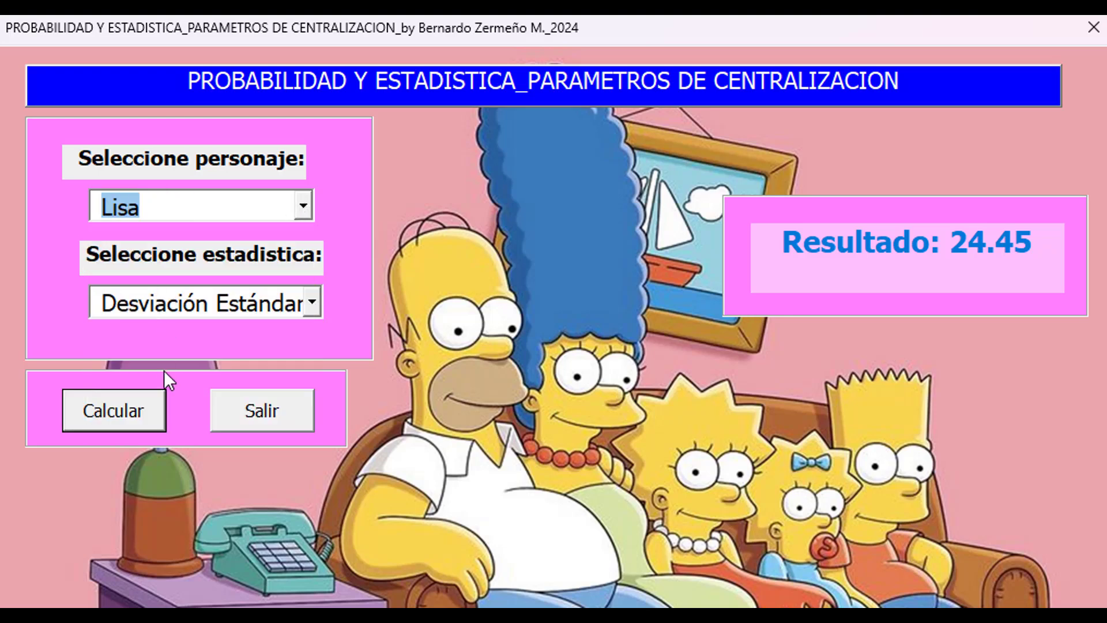
pyautogui.click(130, 409)
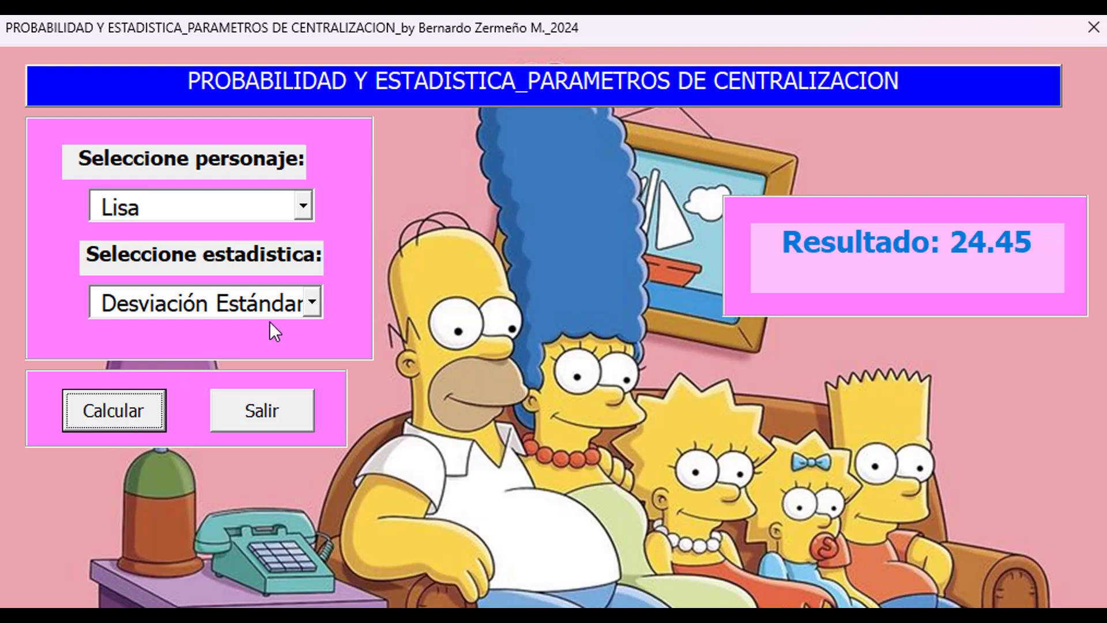
# Calculate the Media Peso statistic for Lisa.
pyautogui.click(312, 304)
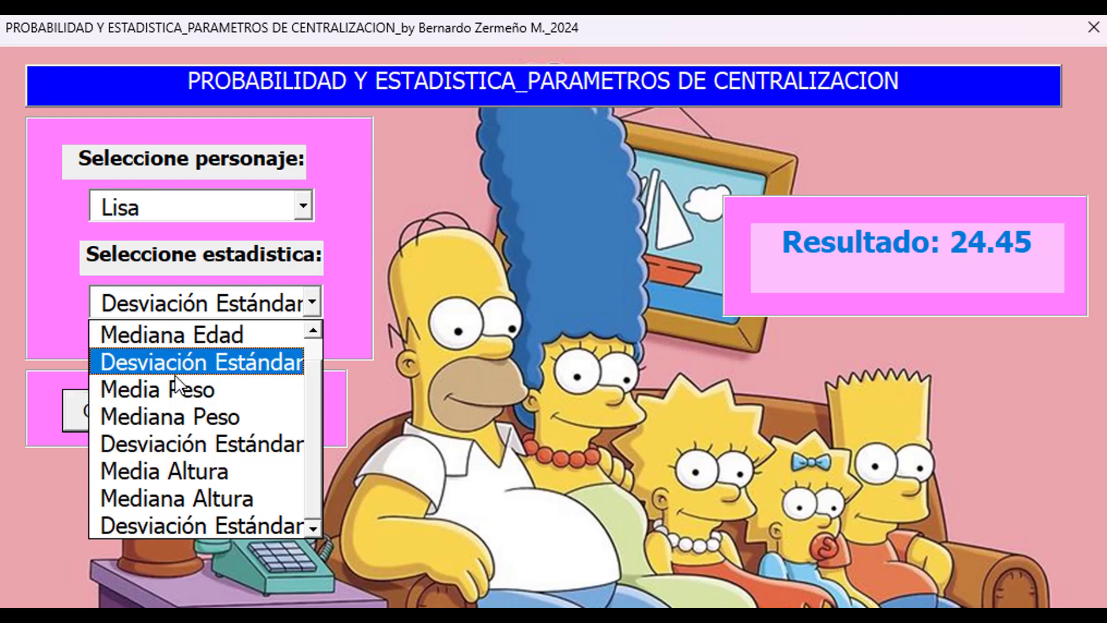
pyautogui.click(165, 393)
pyautogui.click(131, 407)
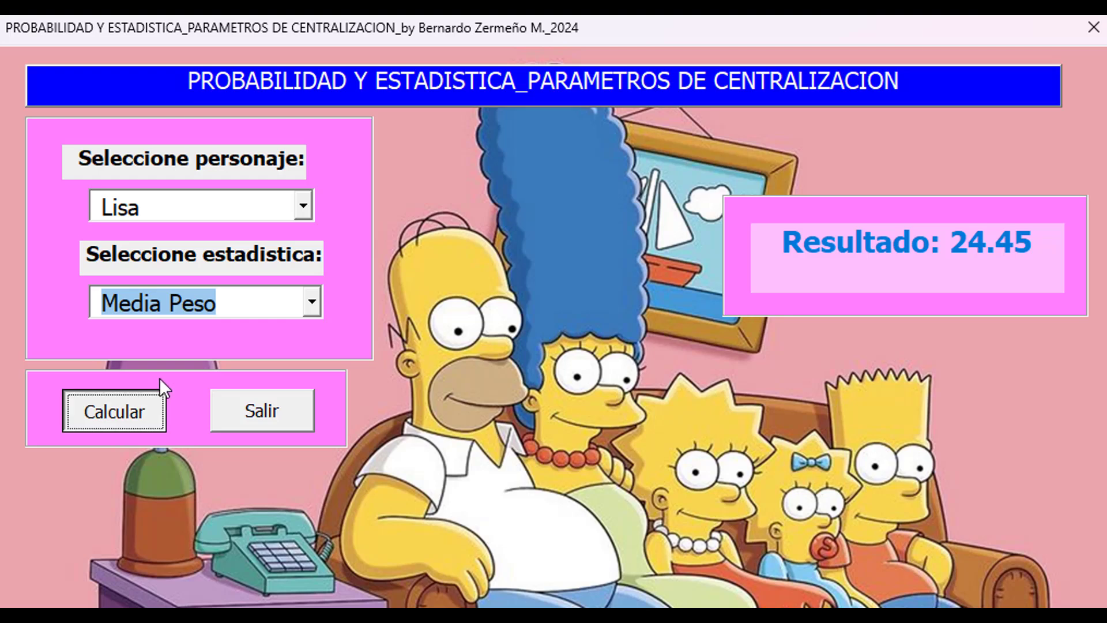
# Calculate the Mediana Peso statistic for Lisa and exit the form.
pyautogui.click(311, 304)
pyautogui.click(247, 419)
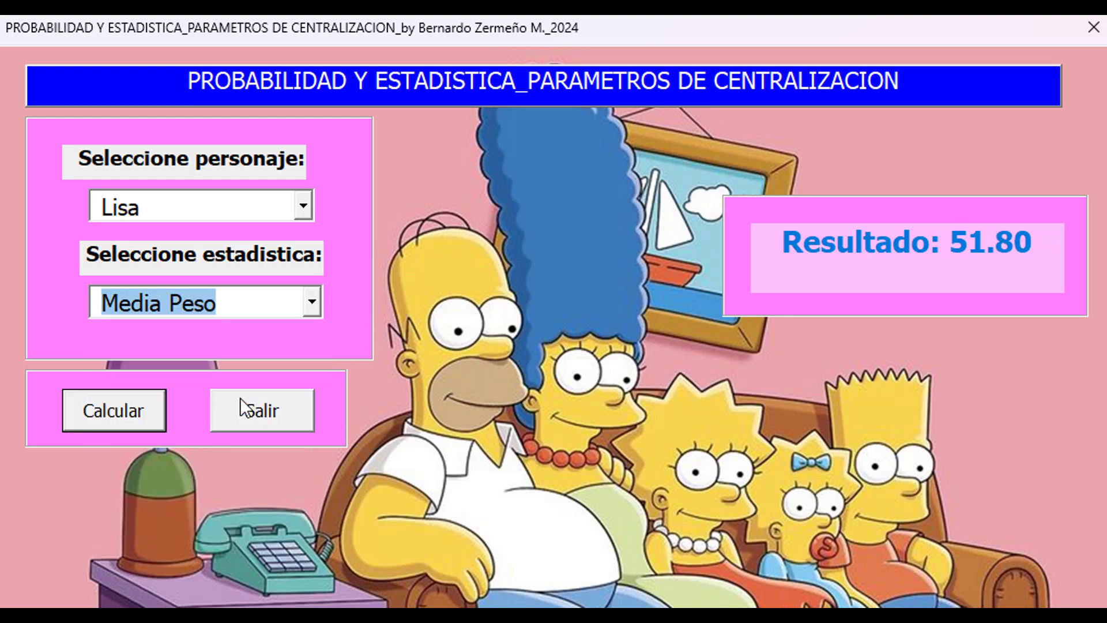
pyautogui.click(104, 411)
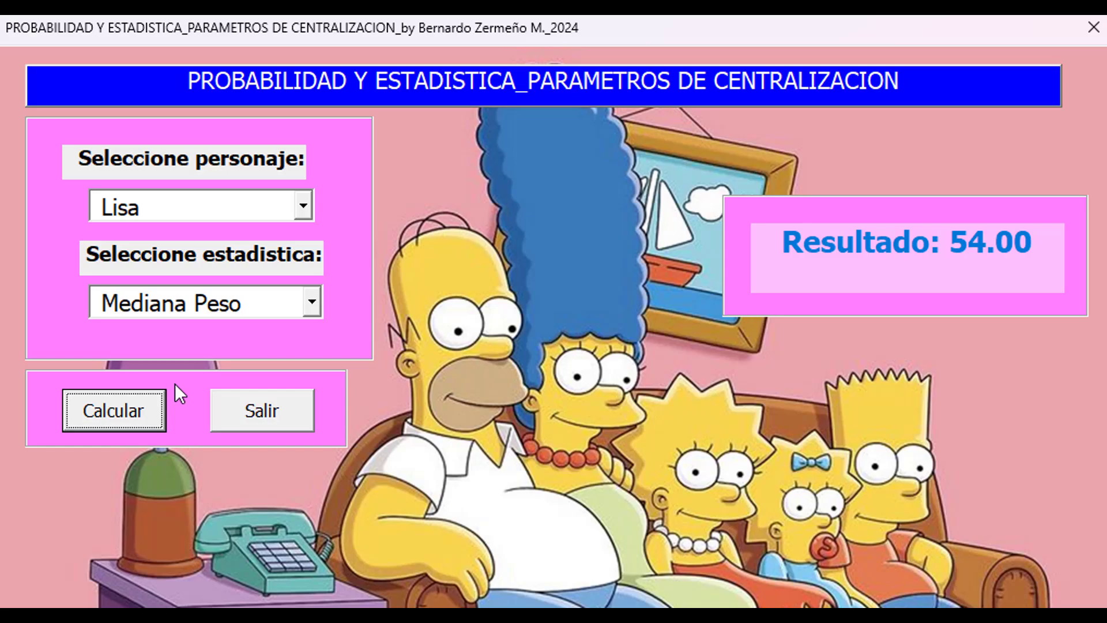
pyautogui.click(277, 411)
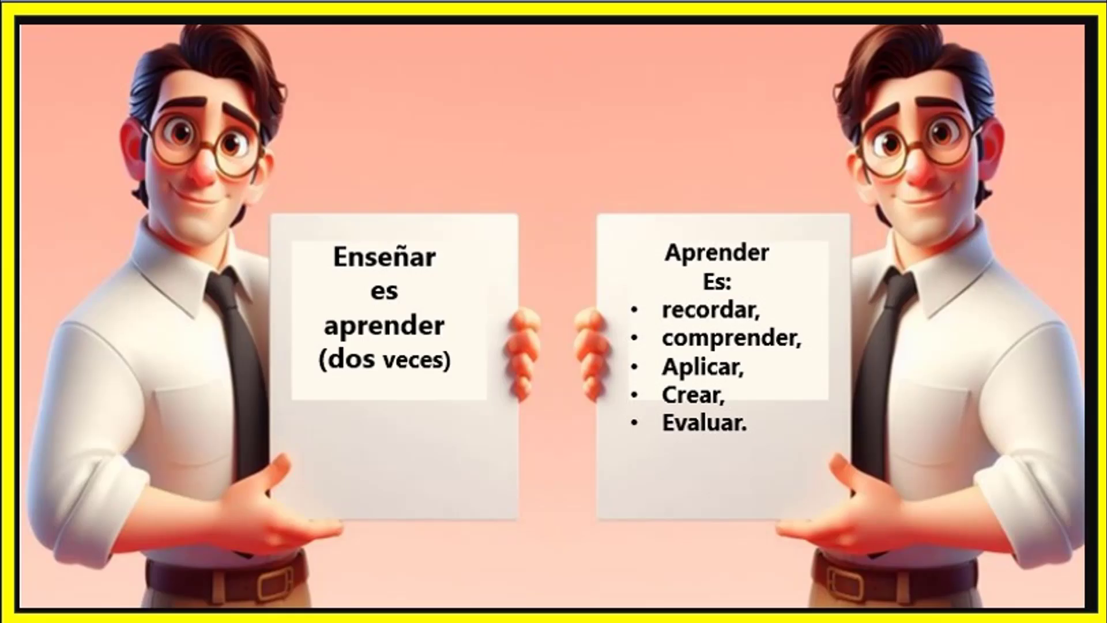